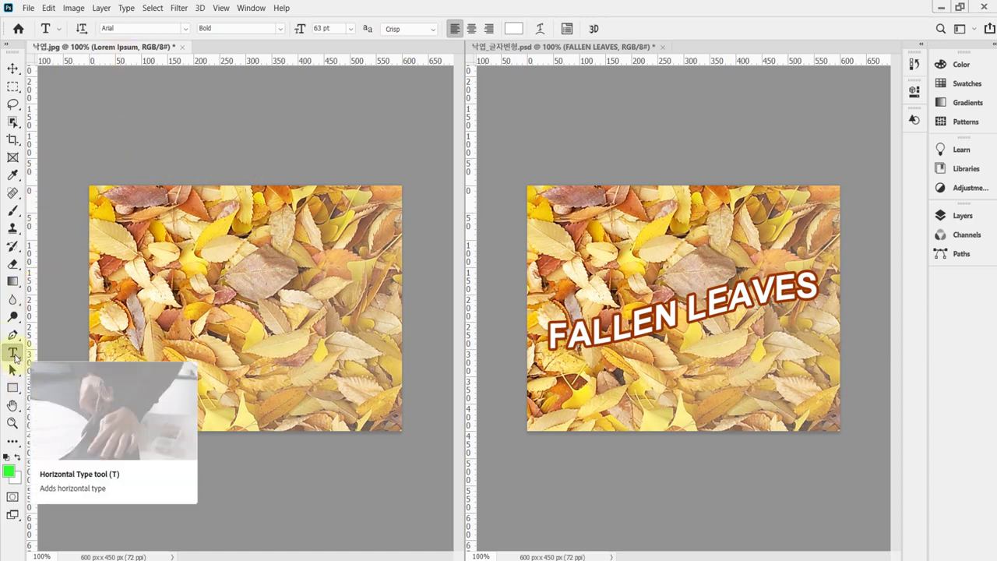
# Start a horizontal text line over the leaves near the left edge of 낙엽.jpg with the Horizontal Type tool.
pyautogui.click(14, 355)
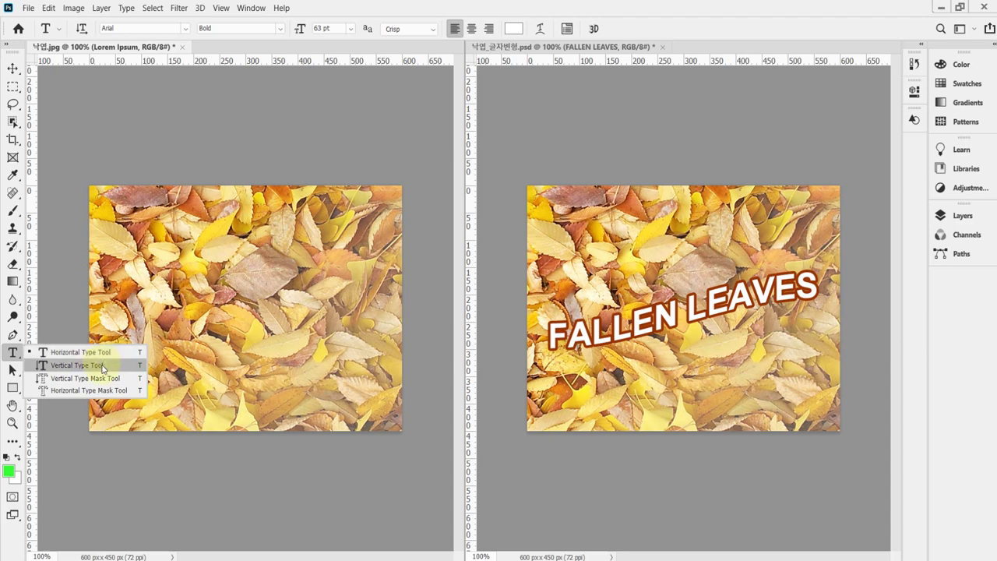
pyautogui.click(97, 352)
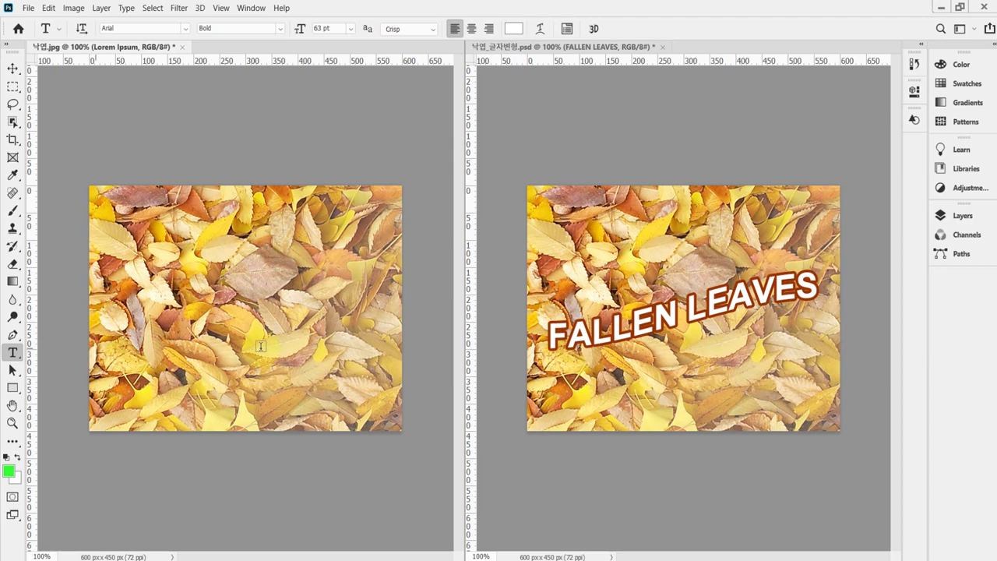
pyautogui.click(113, 308)
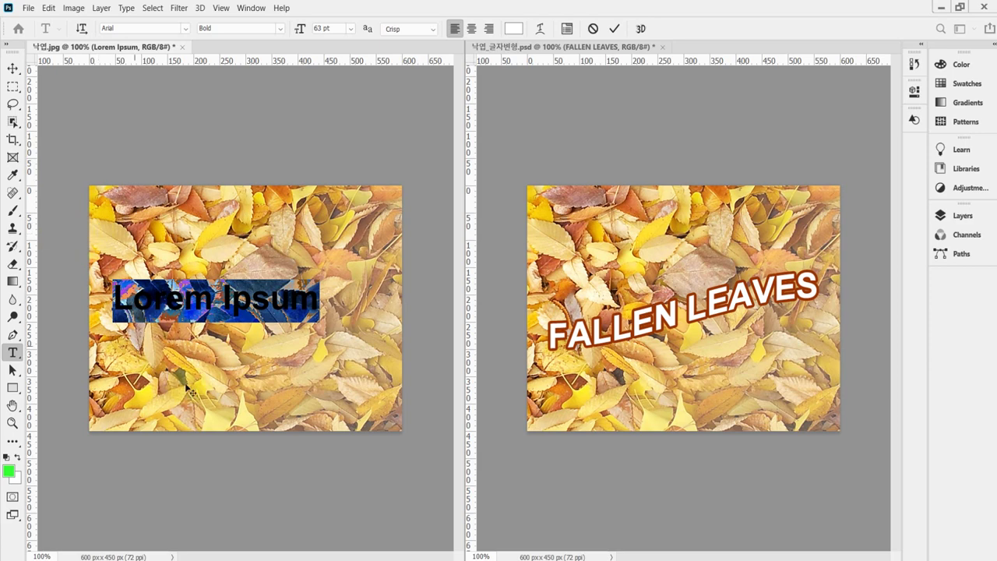
# Toggle the placeholder text repeatedly between vertical and horizontal orientation, ending with horizontal.
pyautogui.click(80, 31)
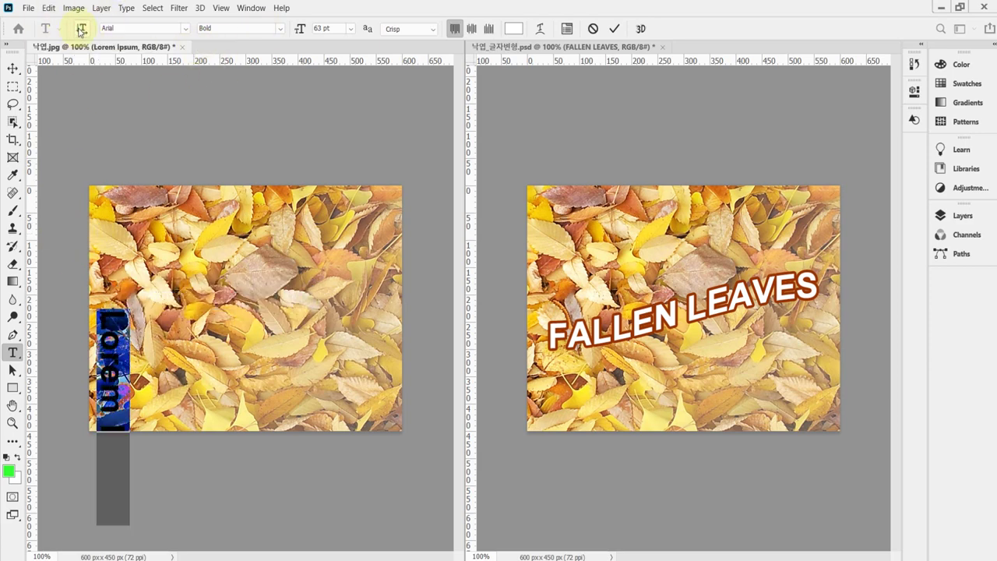
pyautogui.click(81, 30)
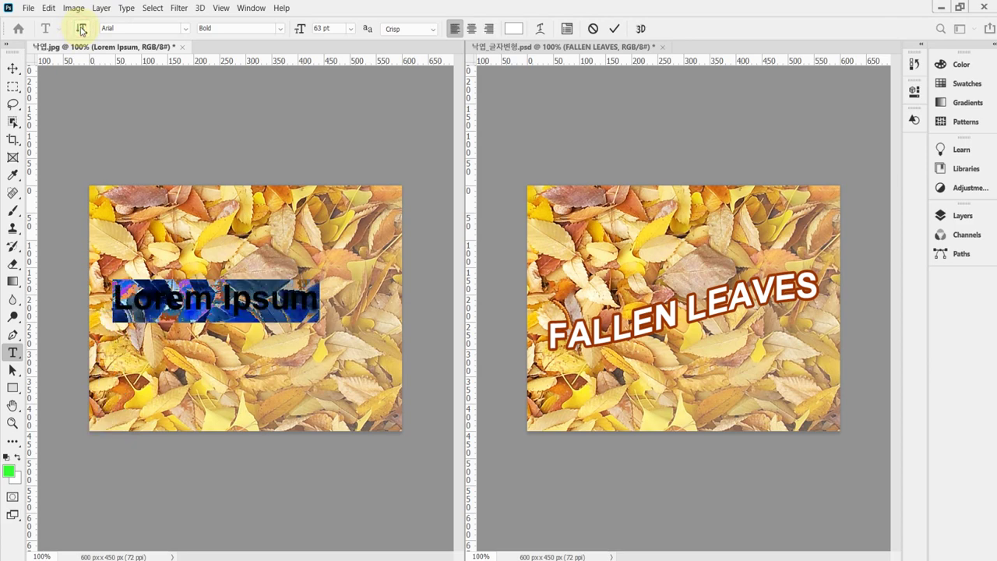
pyautogui.click(81, 30)
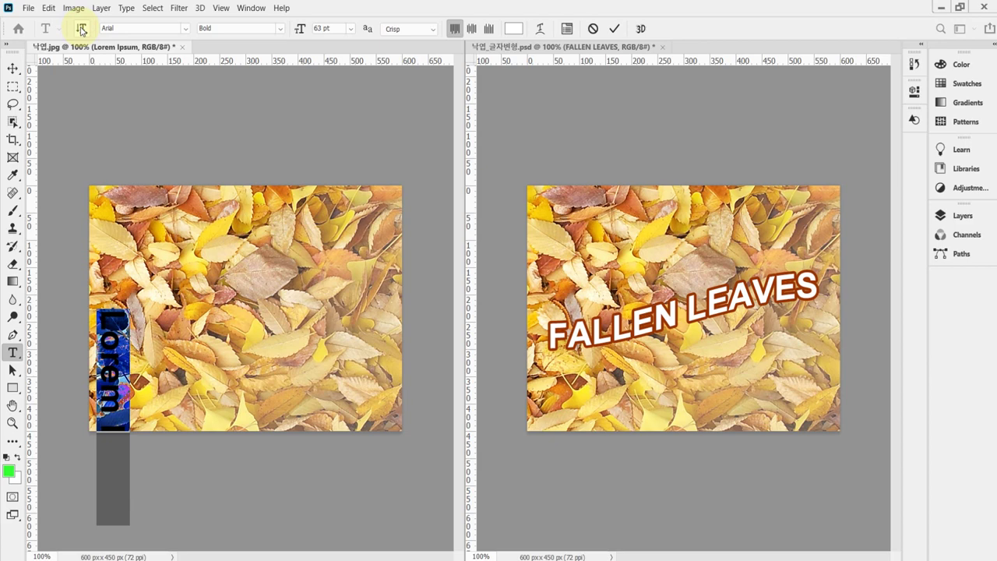
pyautogui.click(81, 30)
pyautogui.click(81, 31)
pyautogui.click(81, 31)
pyautogui.click(82, 30)
pyautogui.click(83, 31)
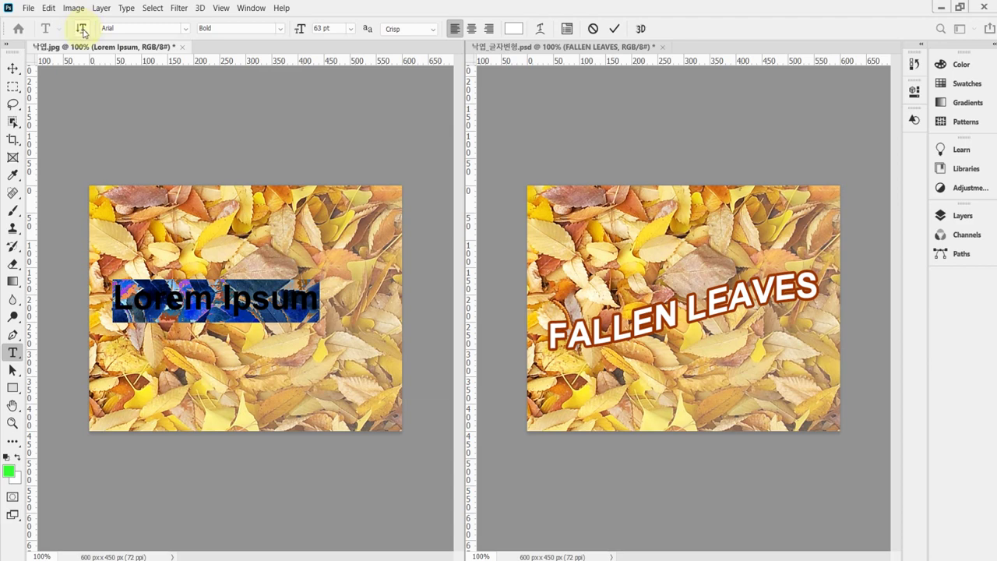
pyautogui.click(81, 30)
pyautogui.click(82, 31)
# Try black (000000) as the text colour, and confirm white (ffffff) for the placeholder text.
pyautogui.click(339, 29)
pyautogui.click(301, 29)
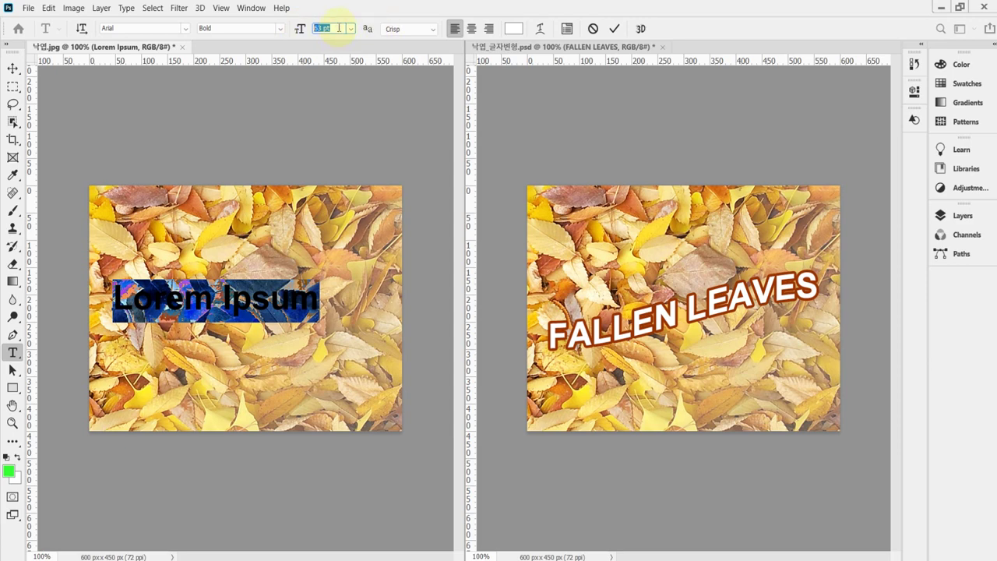
pyautogui.click(513, 29)
pyautogui.click(538, 278)
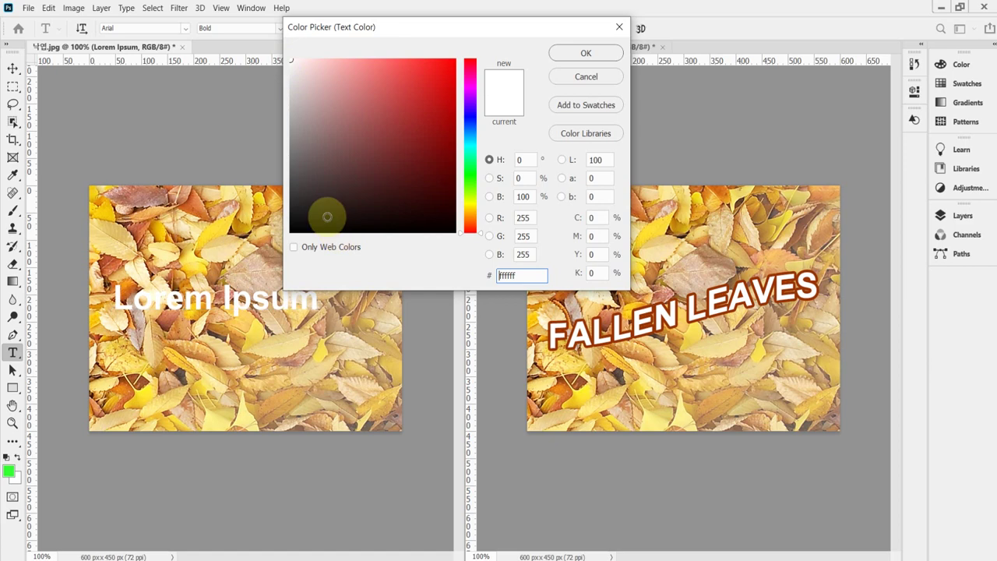
pyautogui.moveTo(330, 219); pyautogui.dragTo(289, 232)
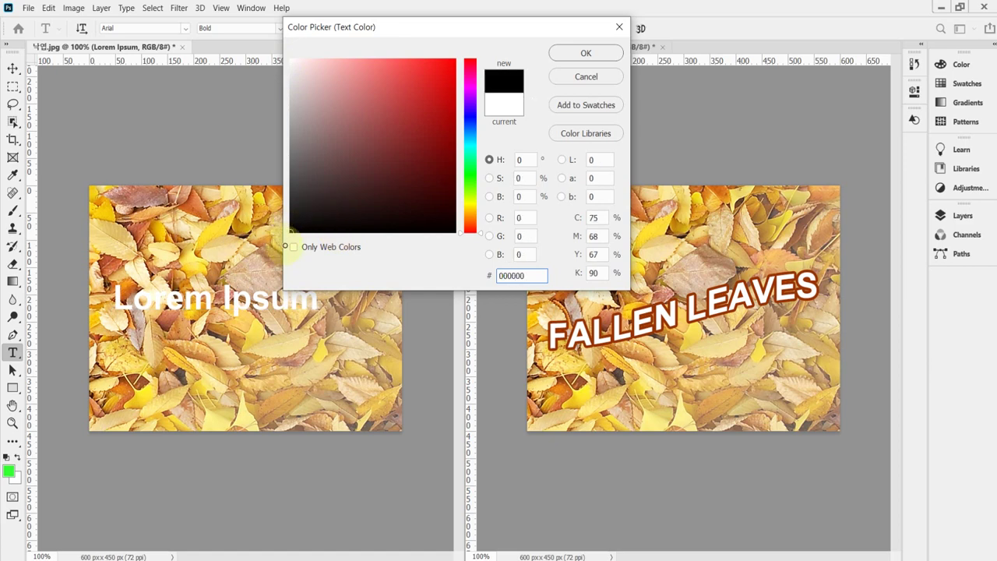
pyautogui.click(287, 56)
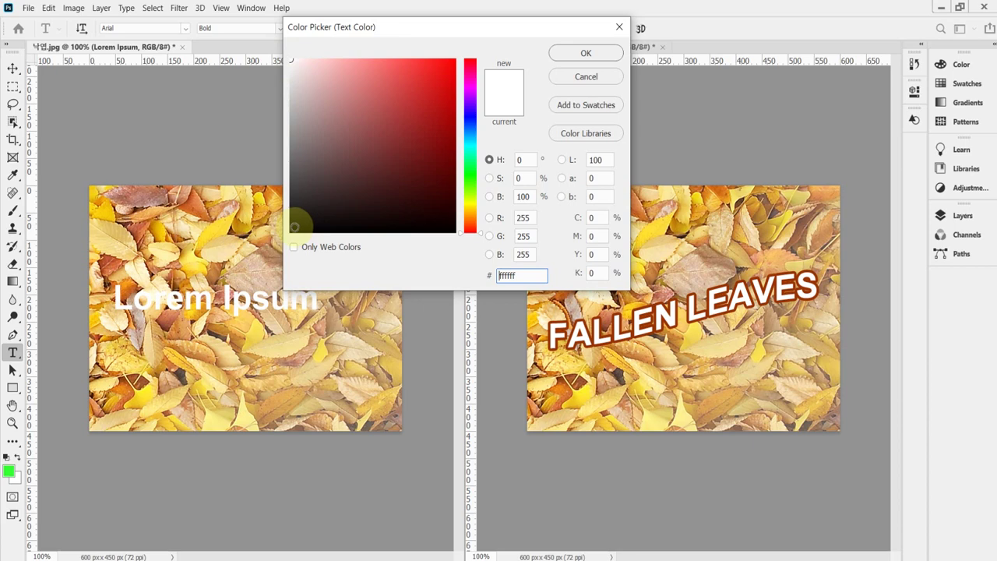
pyautogui.moveTo(294, 227); pyautogui.dragTo(289, 232)
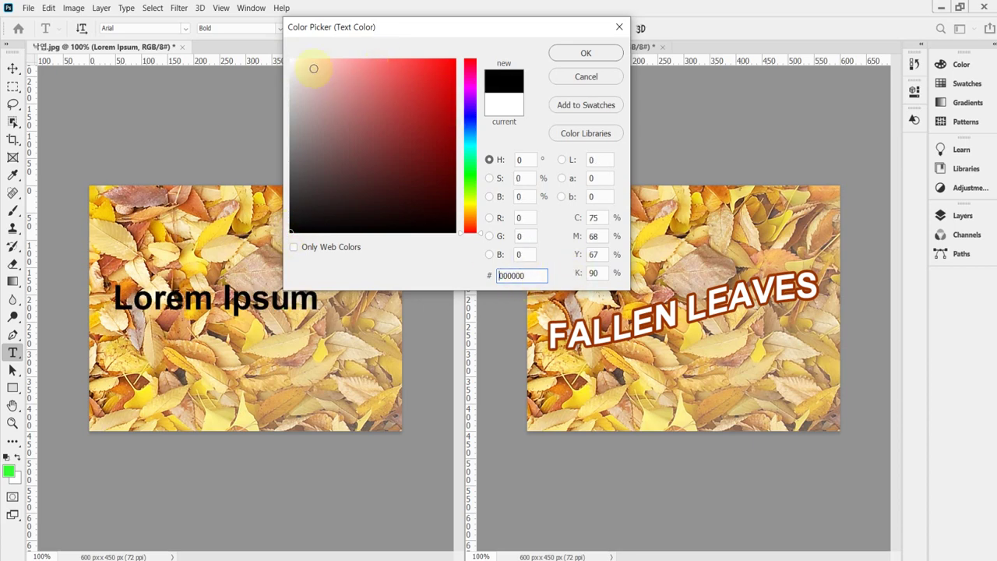
pyautogui.moveTo(318, 69); pyautogui.dragTo(289, 54)
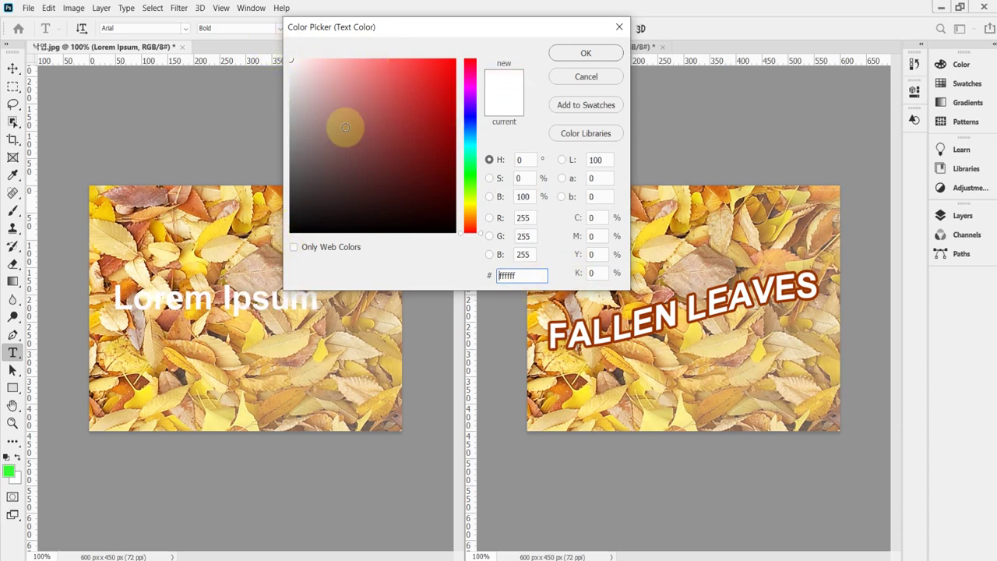
pyautogui.click(586, 54)
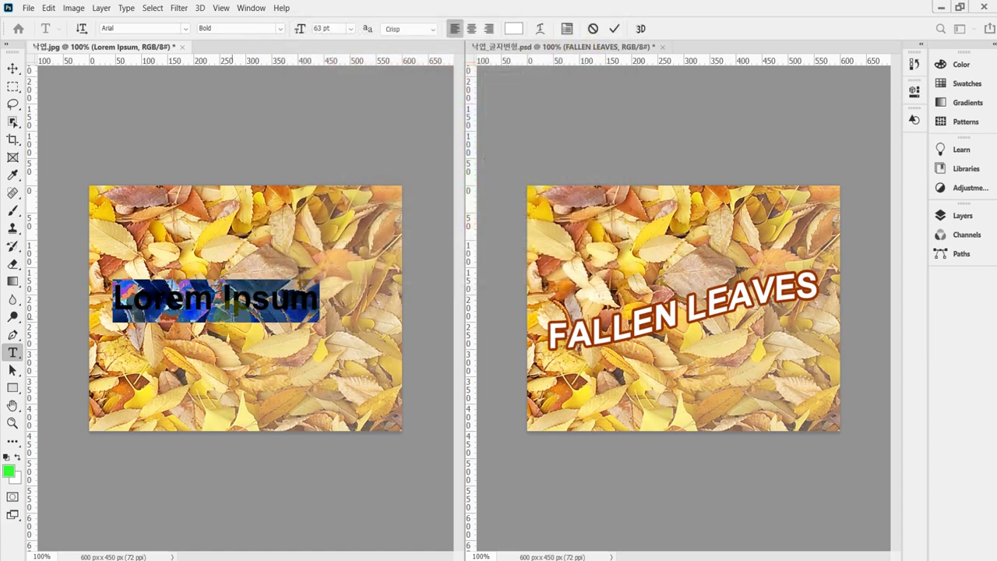
# Enter "FALLEN LEAVES" as the text and shift the line slightly to position it over the leaves.
pyautogui.write('FALLEN LEAVES')
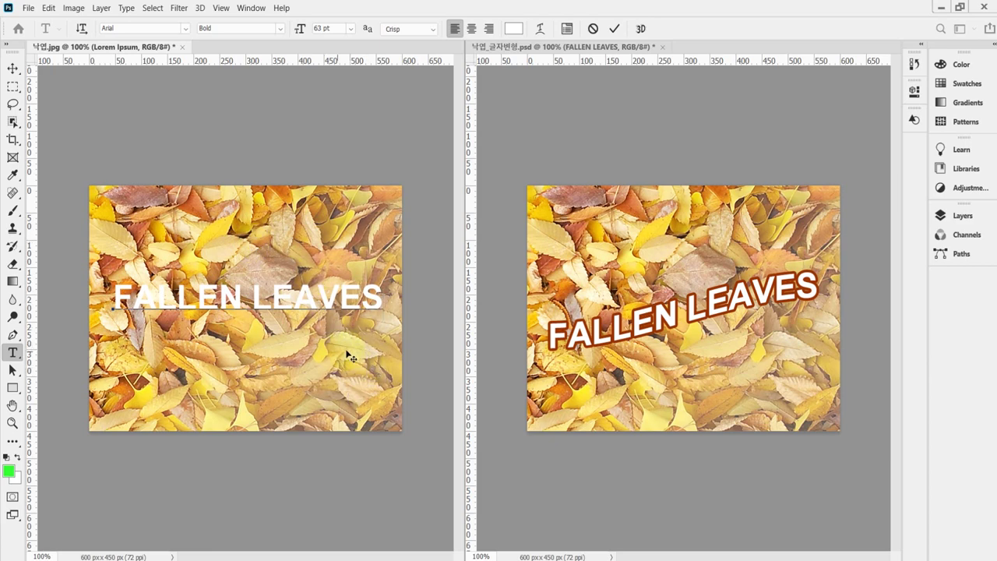
pyautogui.moveTo(356, 360)
pyautogui.mouseDown()
pyautogui.moveTo(346, 385)
pyautogui.moveTo(356, 365)
pyautogui.mouseUp()
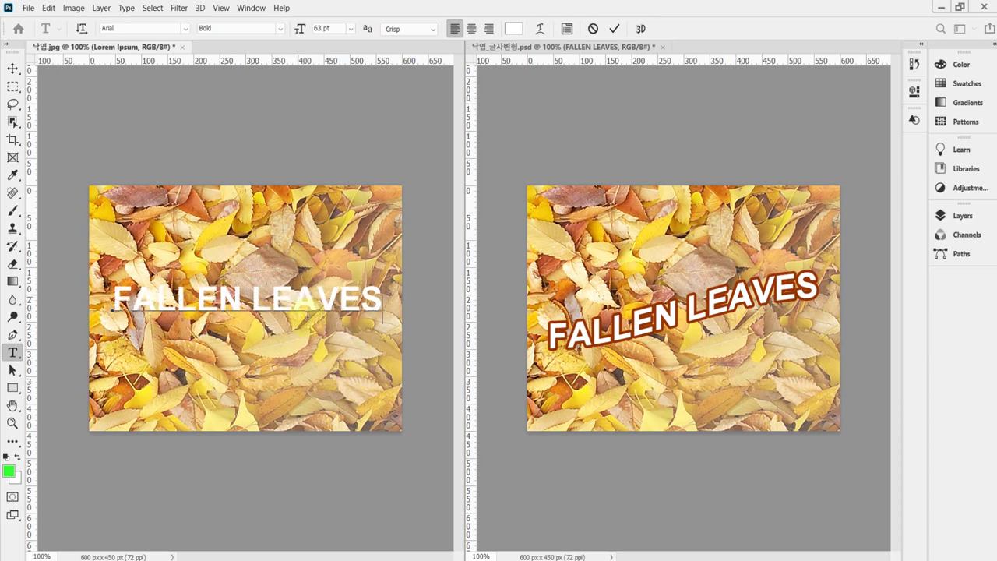
pyautogui.moveTo(294, 365)
pyautogui.mouseDown()
pyautogui.moveTo(301, 345)
pyautogui.moveTo(305, 387)
pyautogui.moveTo(310, 372)
pyautogui.mouseUp()
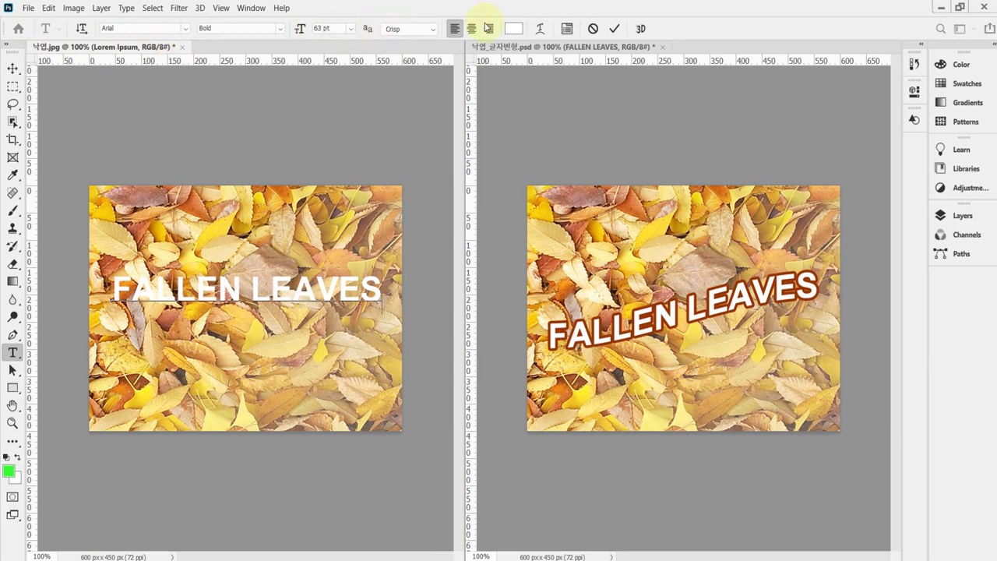
# Open the Warp Text settings for the FALLEN LEAVES line and choose the Arc style.
pyautogui.click(542, 35)
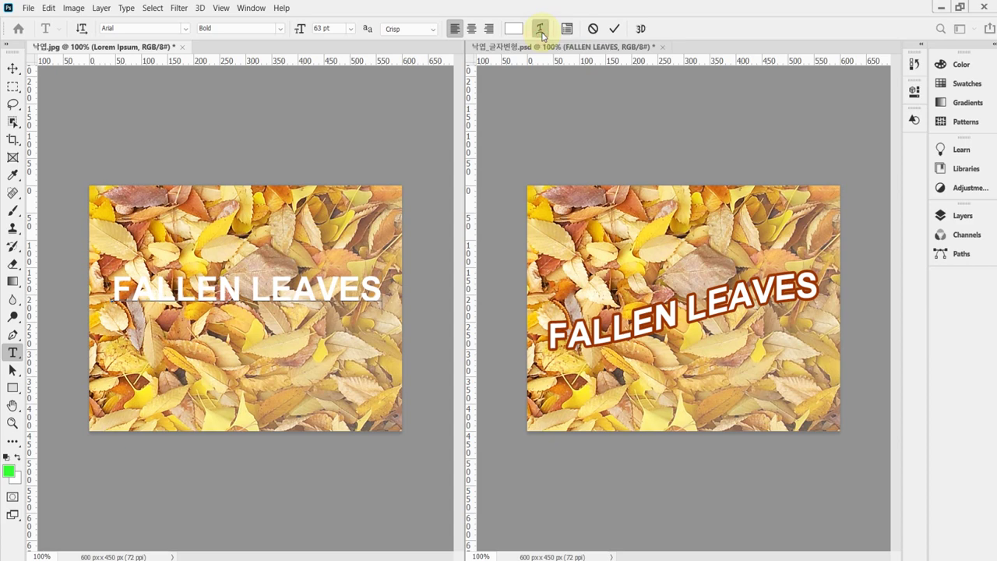
pyautogui.moveTo(361, 53)
pyautogui.mouseDown()
pyautogui.moveTo(329, 66)
pyautogui.moveTo(348, 61)
pyautogui.mouseUp()
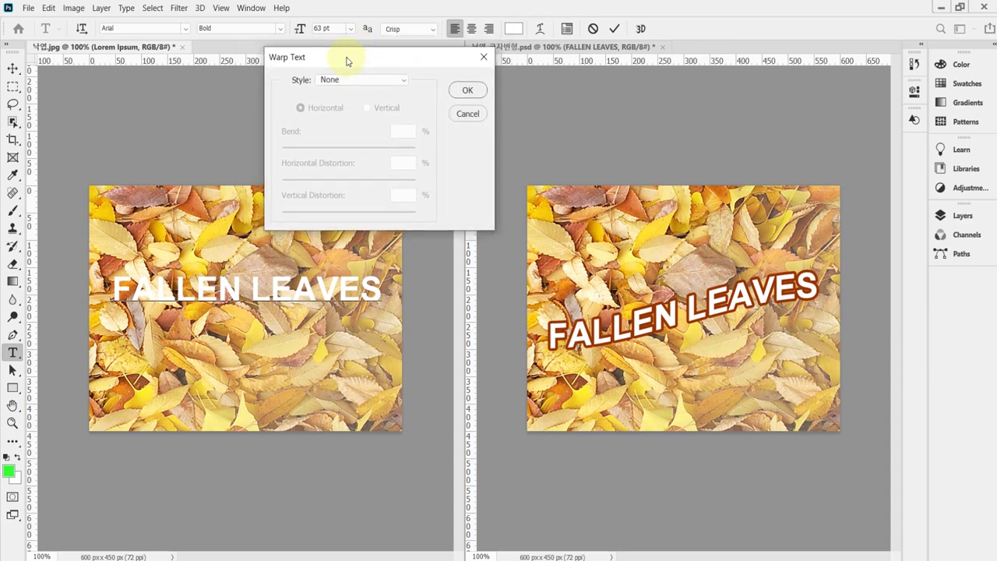
pyautogui.click(300, 83)
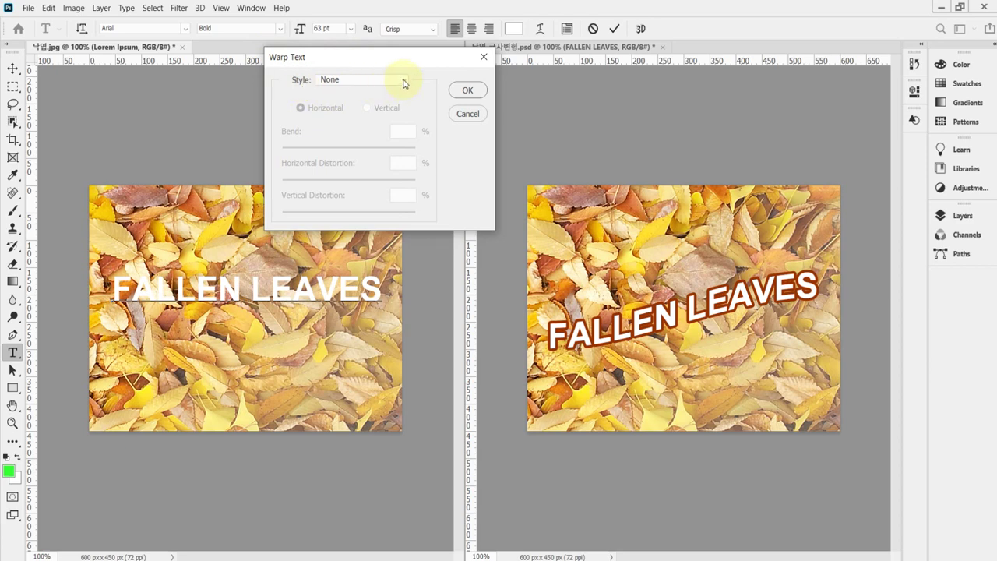
pyautogui.click(403, 80)
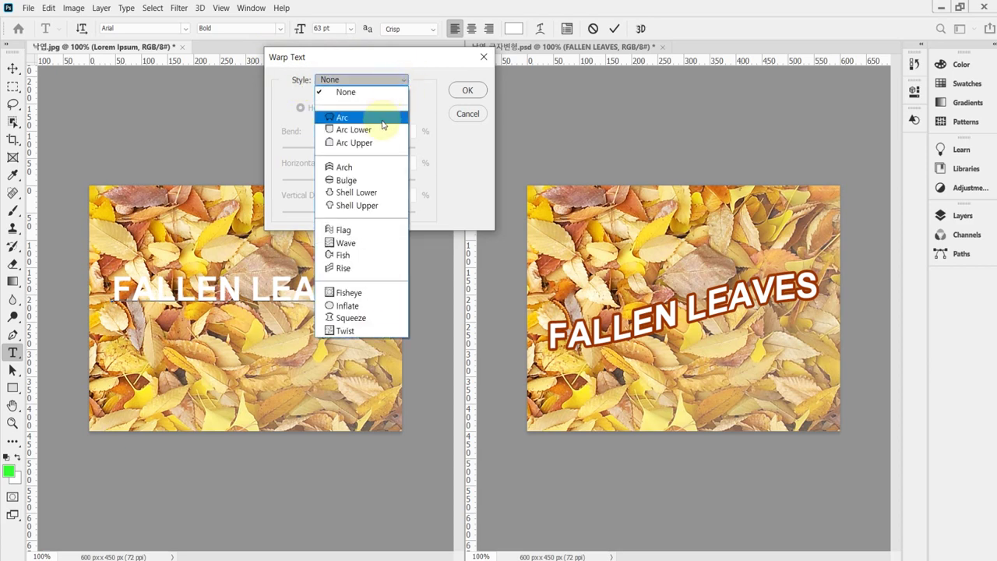
pyautogui.click(380, 118)
# Preview the Arc Lower, Arc Upper and Twist warp styles on the text, and return to Arc.
pyautogui.click(393, 81)
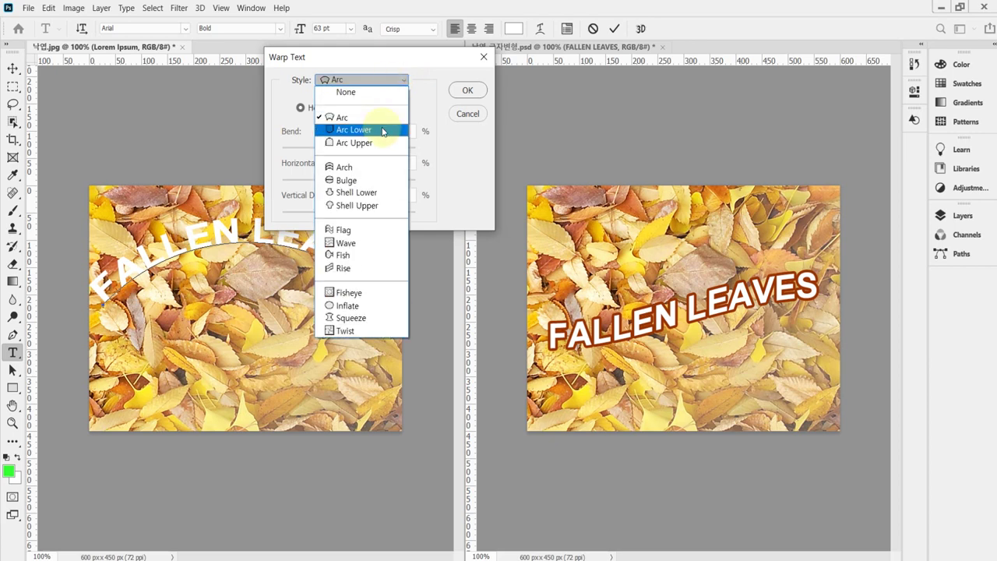
pyautogui.click(382, 129)
pyautogui.click(393, 81)
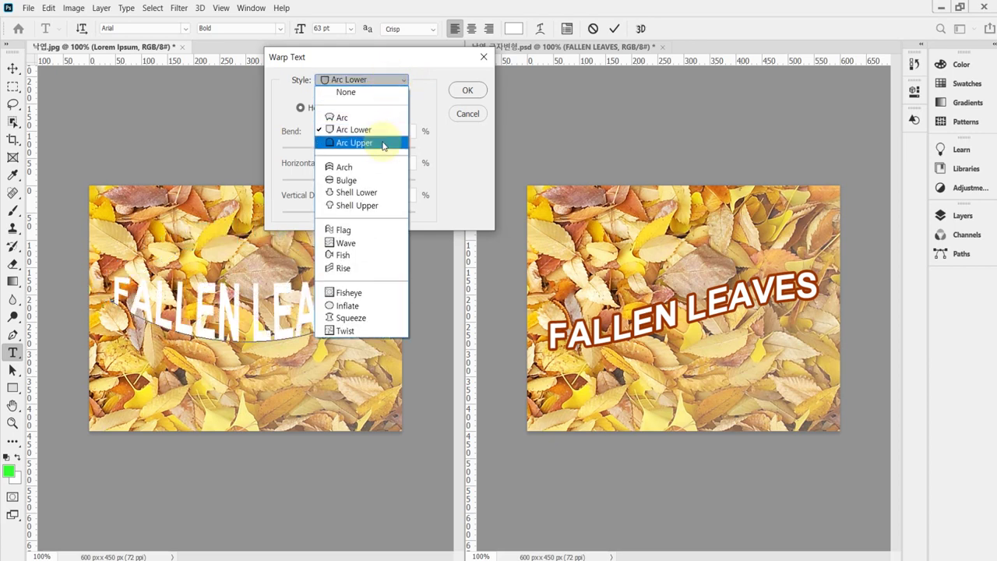
pyautogui.click(383, 144)
pyautogui.click(358, 80)
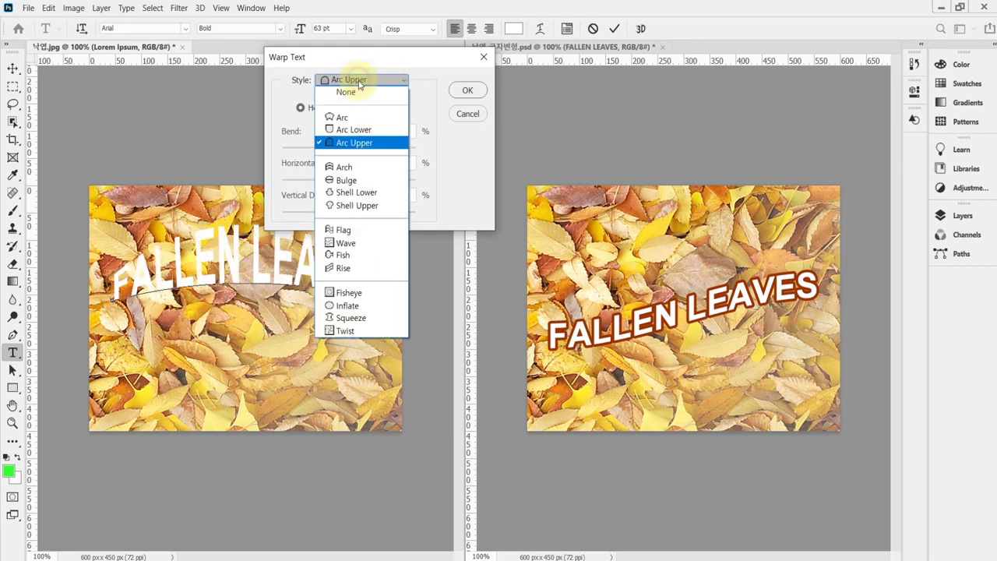
pyautogui.click(351, 333)
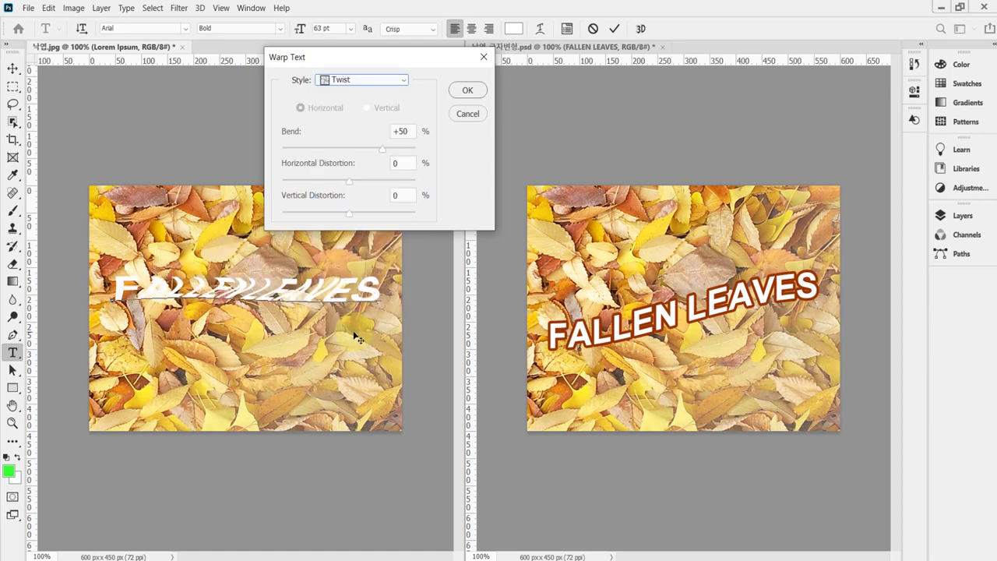
pyautogui.click(352, 81)
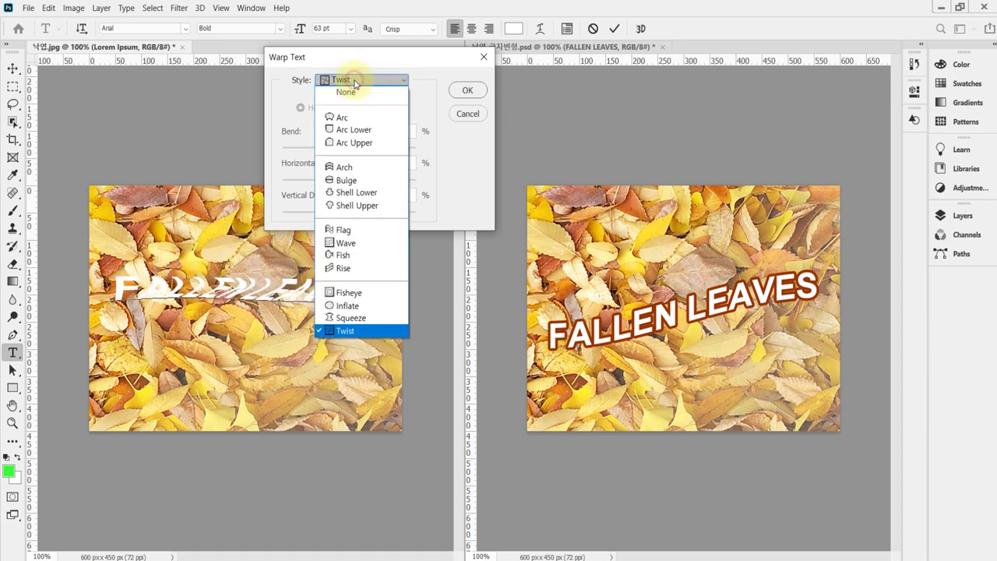
pyautogui.click(362, 120)
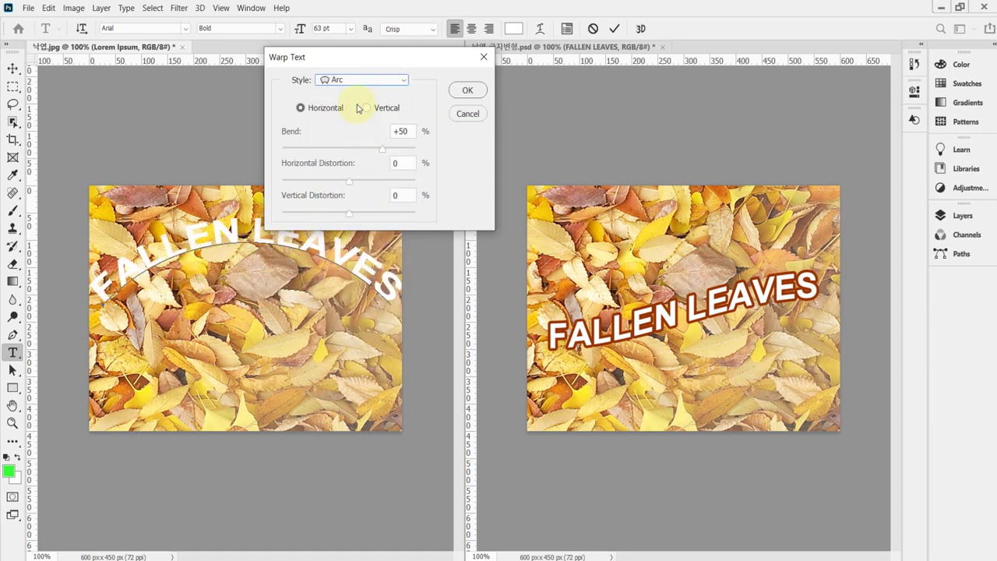
# Move the Warp Text dialog clear of the text and try the Rise and Flag warp styles.
pyautogui.moveTo(377, 61)
pyautogui.mouseDown()
pyautogui.moveTo(372, 35)
pyautogui.moveTo(373, 48)
pyautogui.mouseUp()
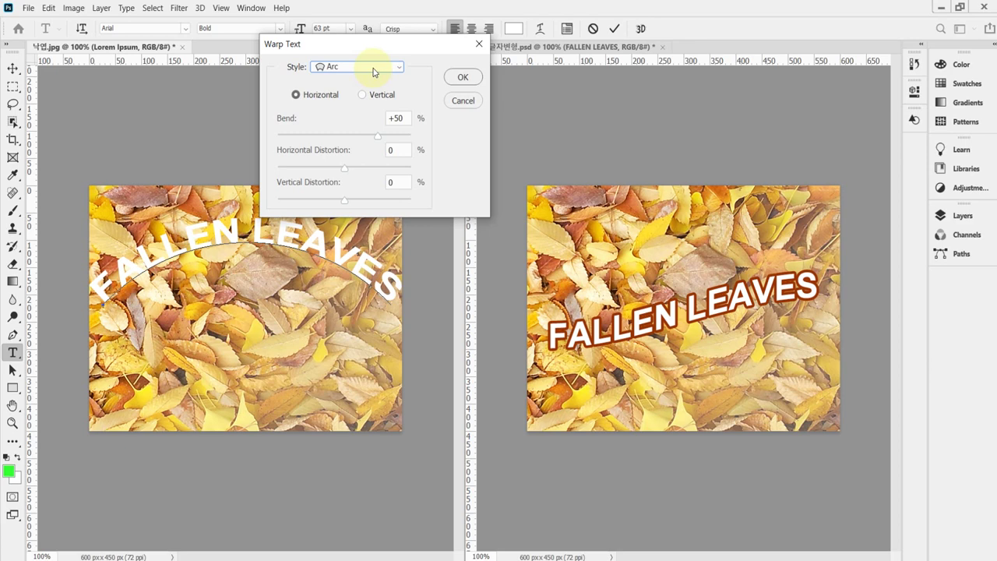
pyautogui.click(373, 68)
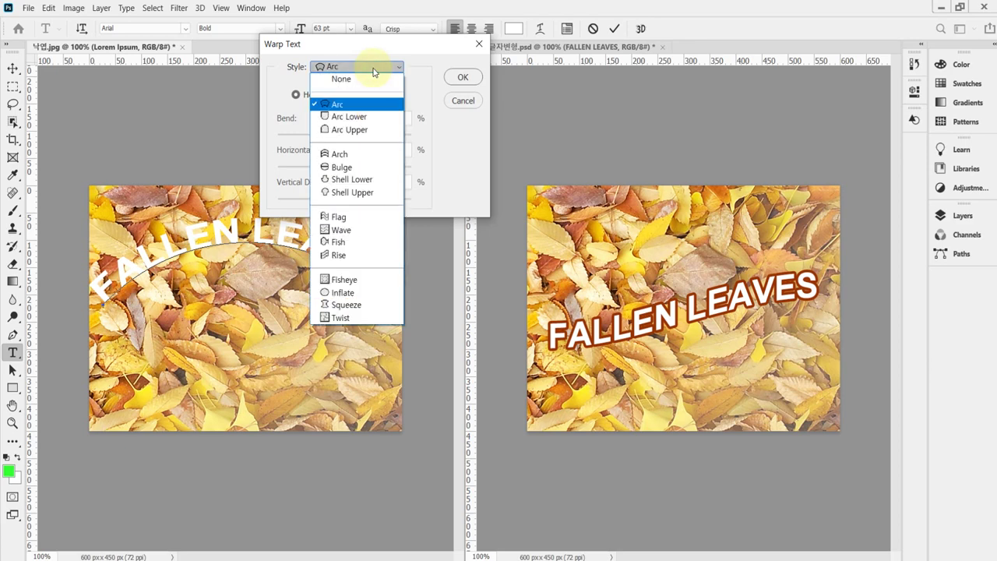
pyautogui.click(371, 261)
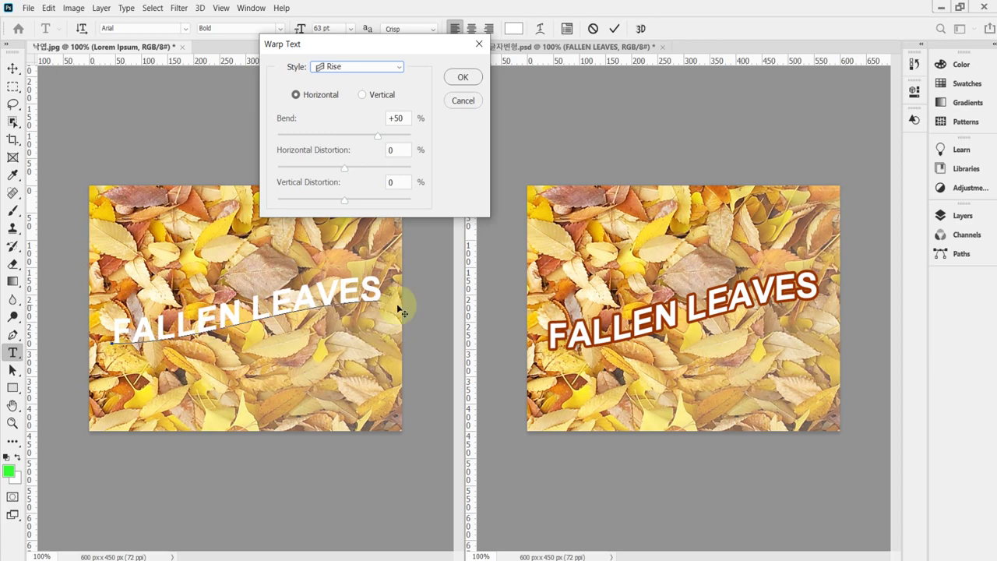
pyautogui.click(371, 67)
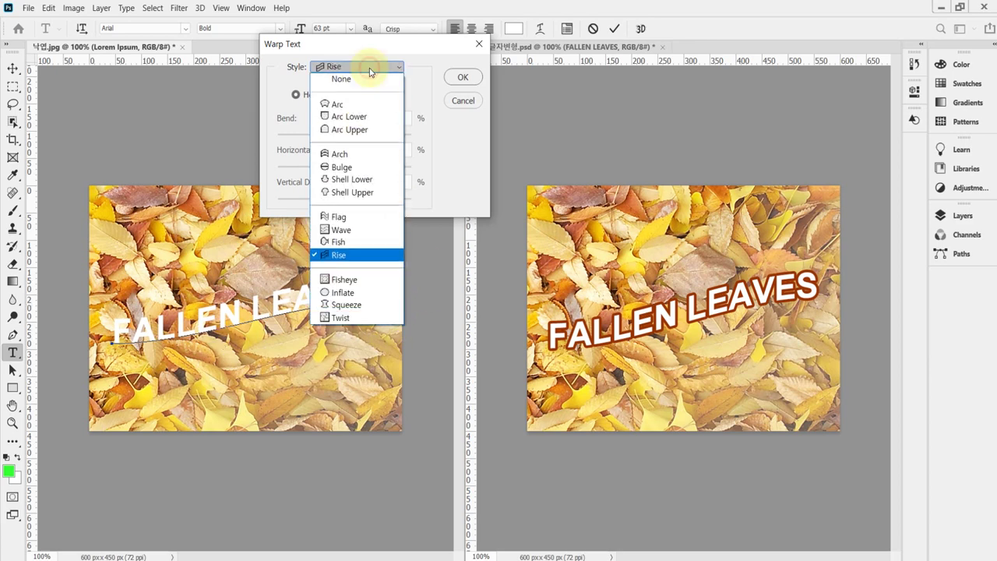
pyautogui.click(382, 225)
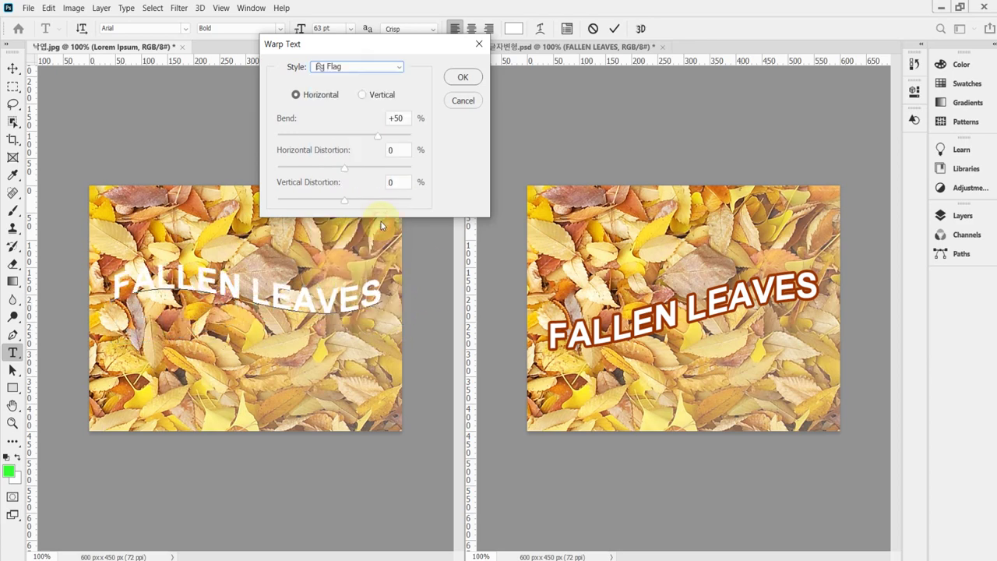
# Choose the Rise warp style and compare its vertical and horizontal orientations on the FALLEN LEAVES text.
pyautogui.click(361, 70)
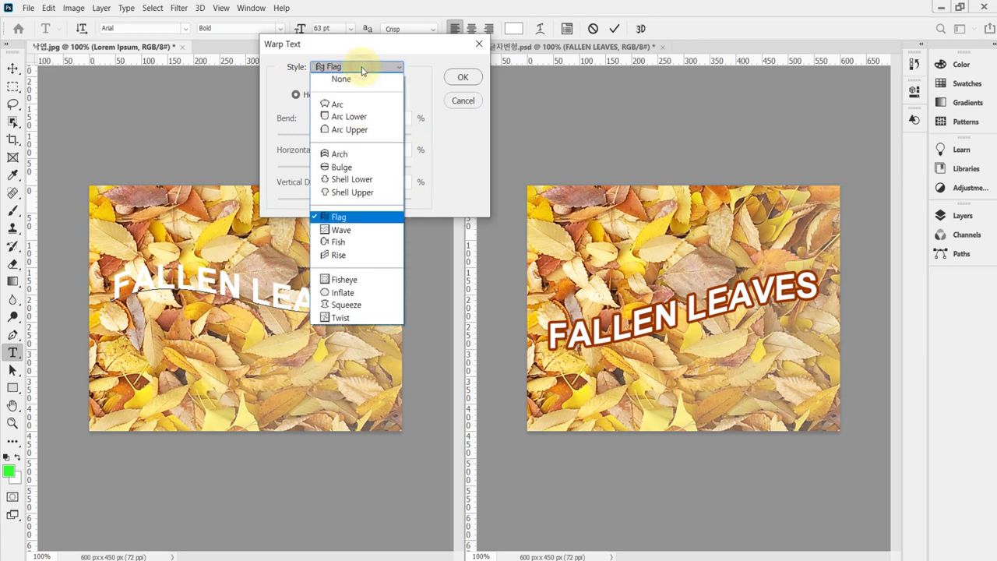
pyautogui.click(362, 256)
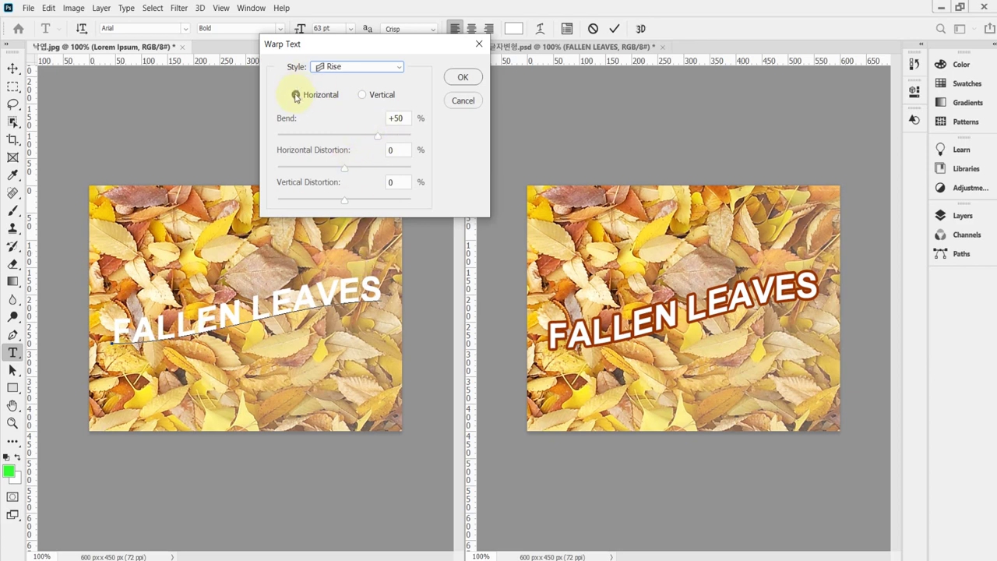
pyautogui.click(361, 97)
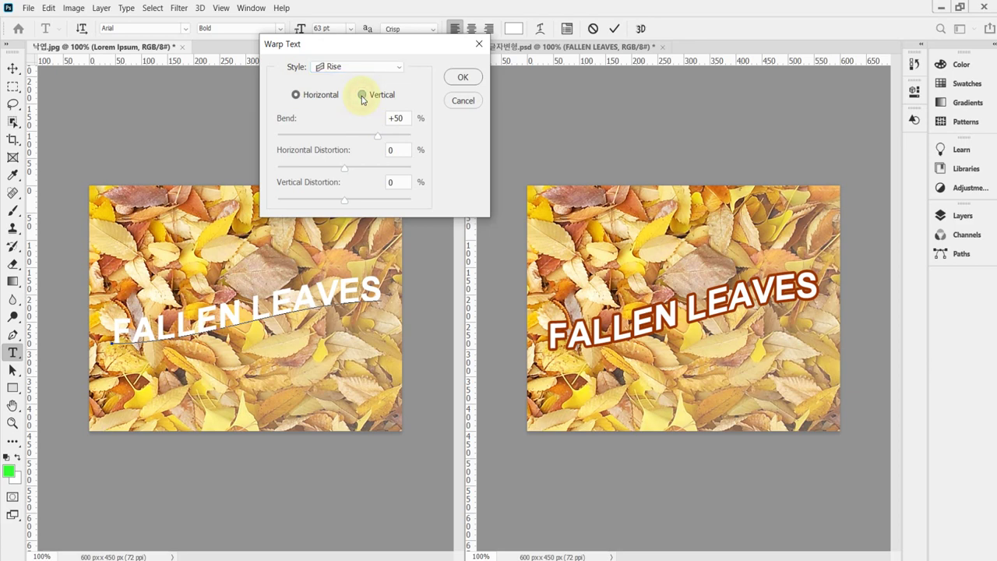
pyautogui.click(316, 96)
# Preview the Arc warp style in vertical and horizontal orientation, ending on horizontal.
pyautogui.click(361, 67)
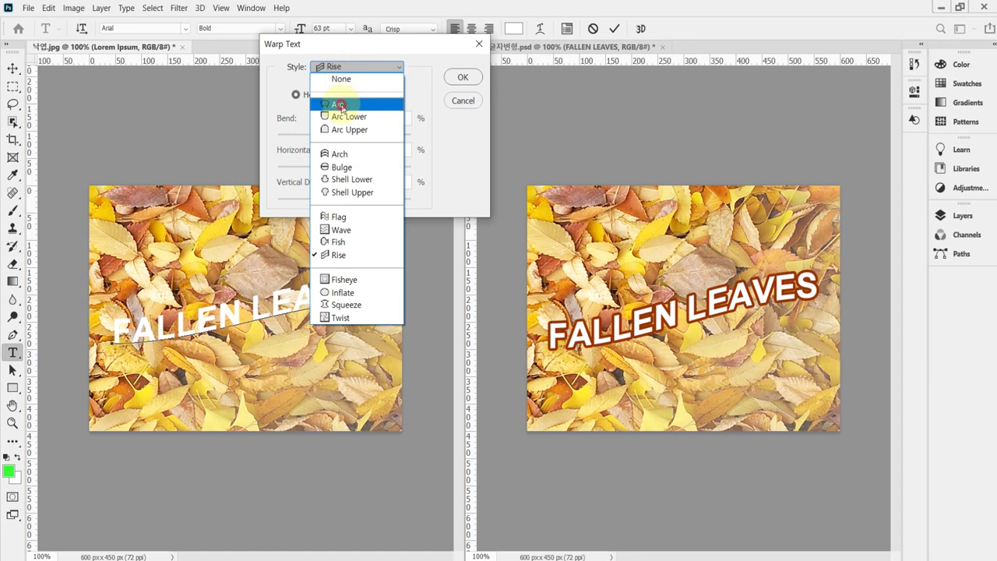
pyautogui.click(341, 102)
pyautogui.click(370, 97)
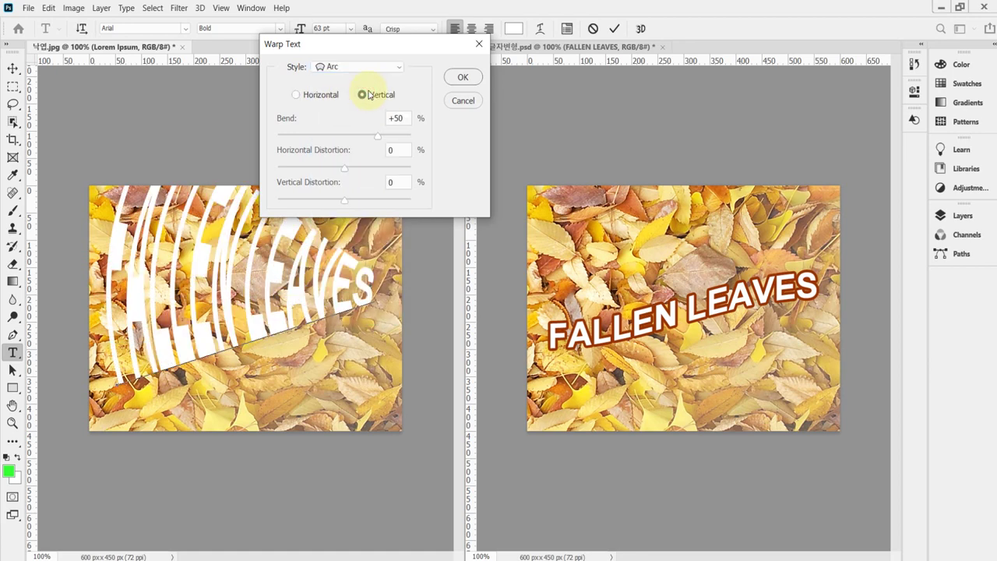
pyautogui.click(316, 97)
pyautogui.click(363, 95)
pyautogui.click(303, 95)
pyautogui.click(363, 95)
pyautogui.click(318, 95)
# Switch the warp style to Rise and try Bend values of about +61, -54 and +84 percent.
pyautogui.click(322, 67)
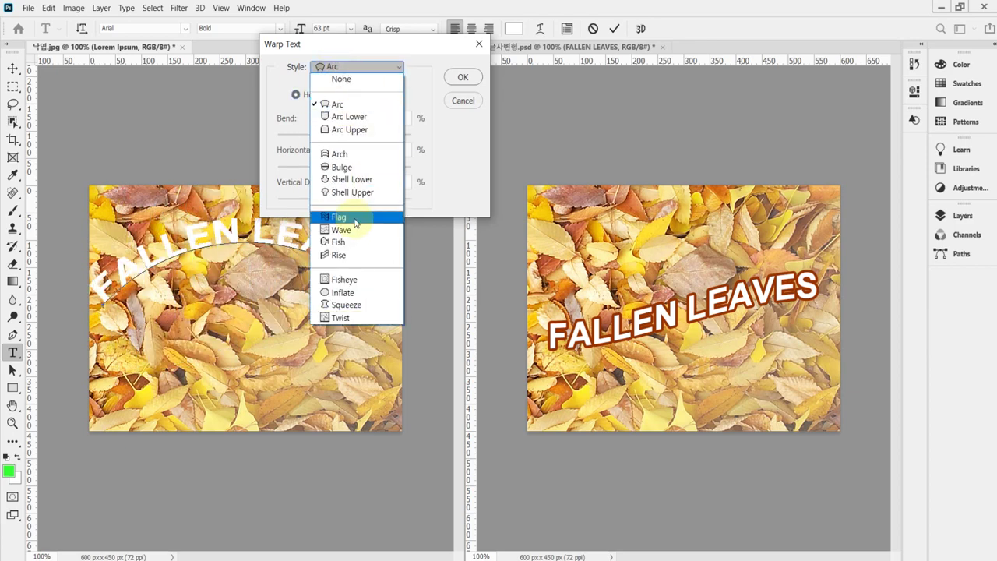
pyautogui.click(343, 255)
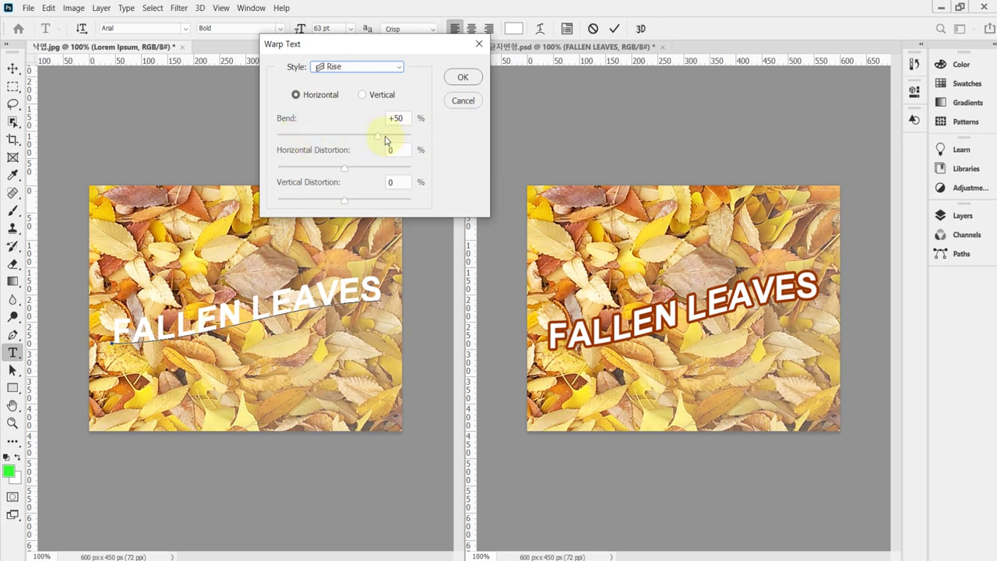
pyautogui.click(385, 140)
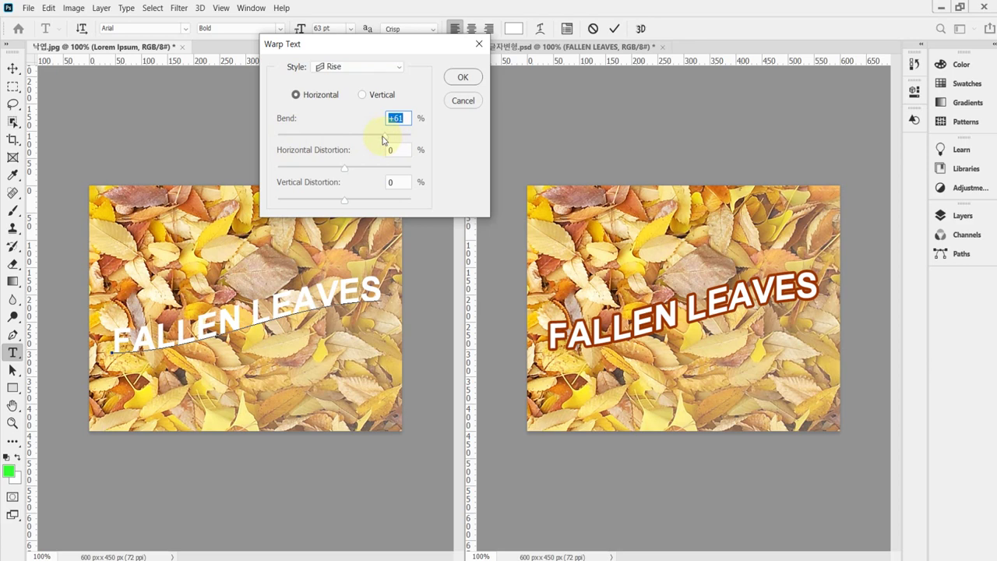
pyautogui.moveTo(382, 139); pyautogui.dragTo(328, 139)
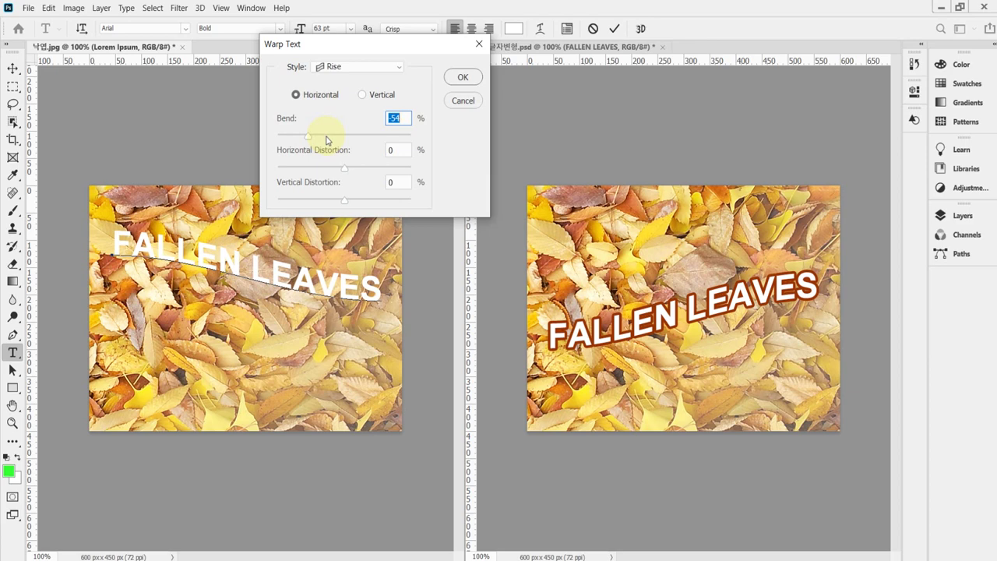
pyautogui.moveTo(358, 139); pyautogui.dragTo(401, 134)
# Try the Arc warp style with Bend values of about -8, -80, +16 and -22 percent, and preview the Bulge style.
pyautogui.click(335, 67)
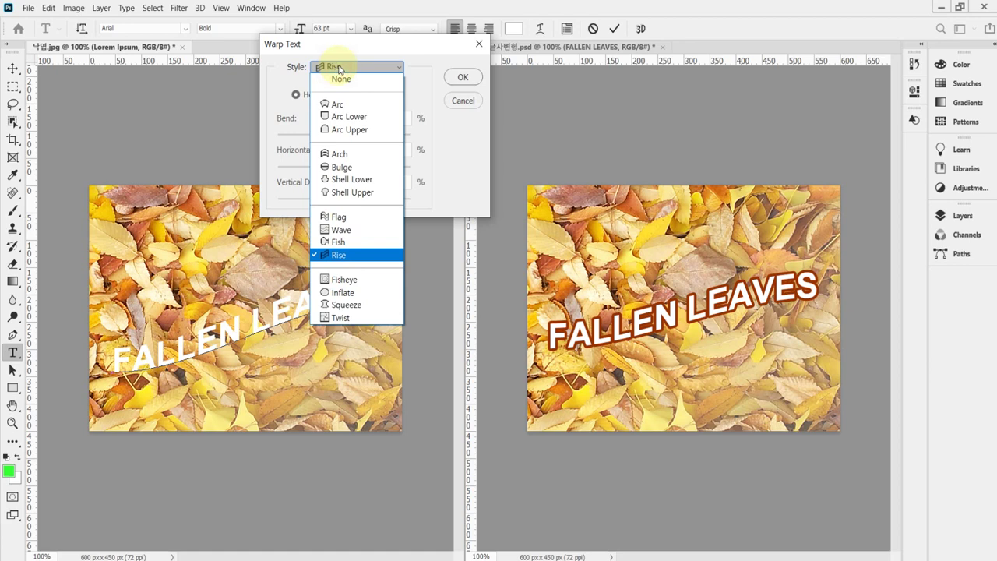
pyautogui.click(355, 106)
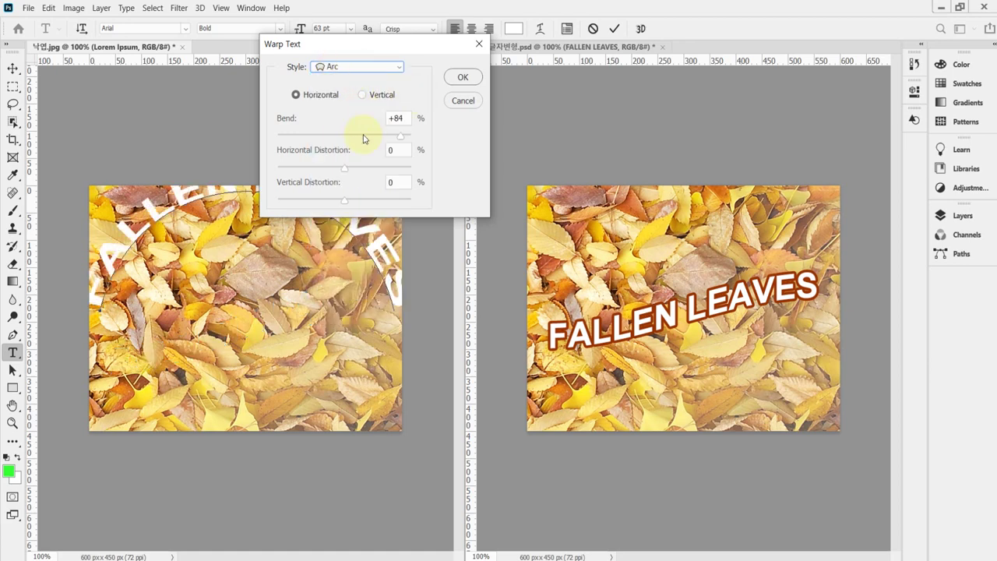
pyautogui.click(339, 138)
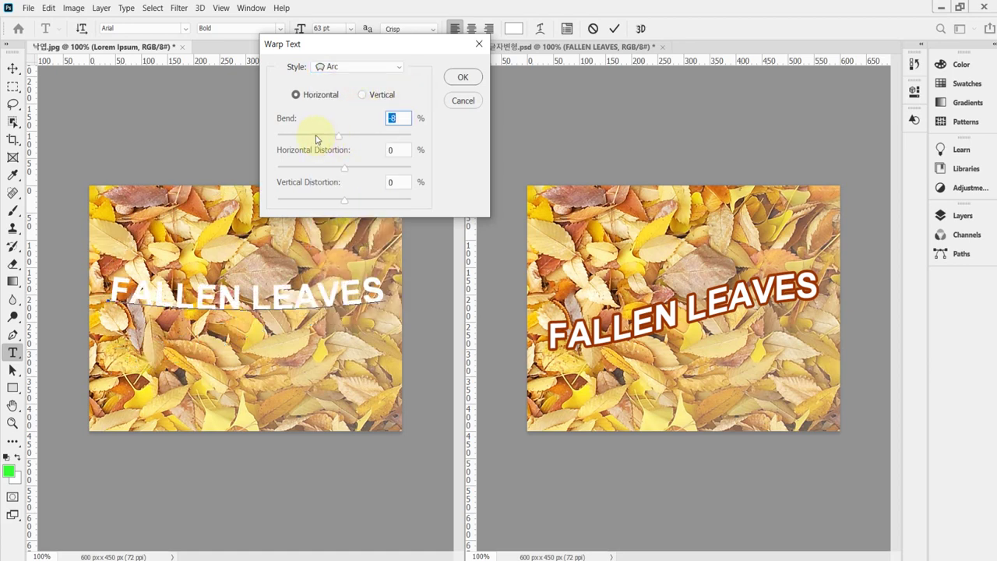
pyautogui.click(316, 138)
pyautogui.click(293, 138)
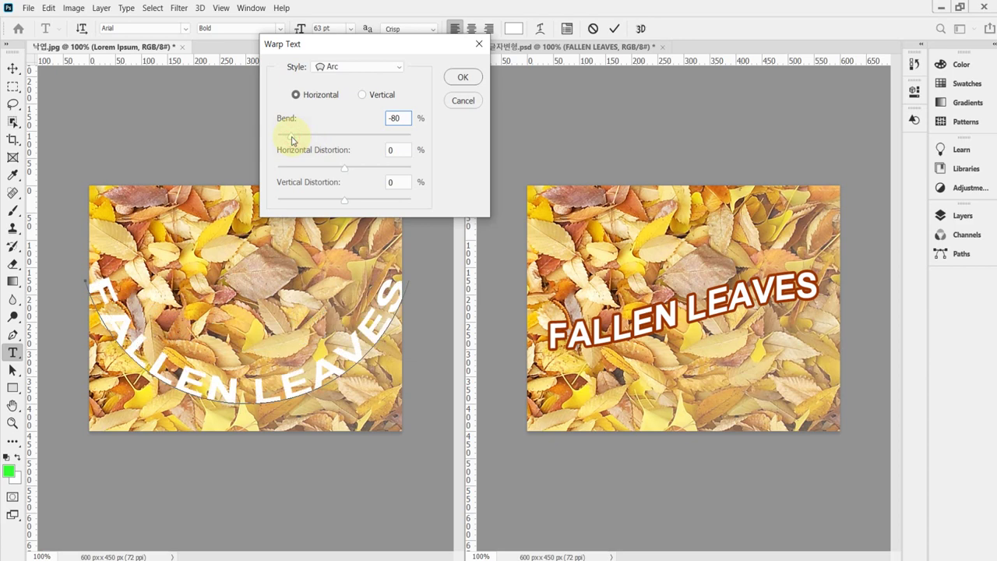
pyautogui.click(356, 137)
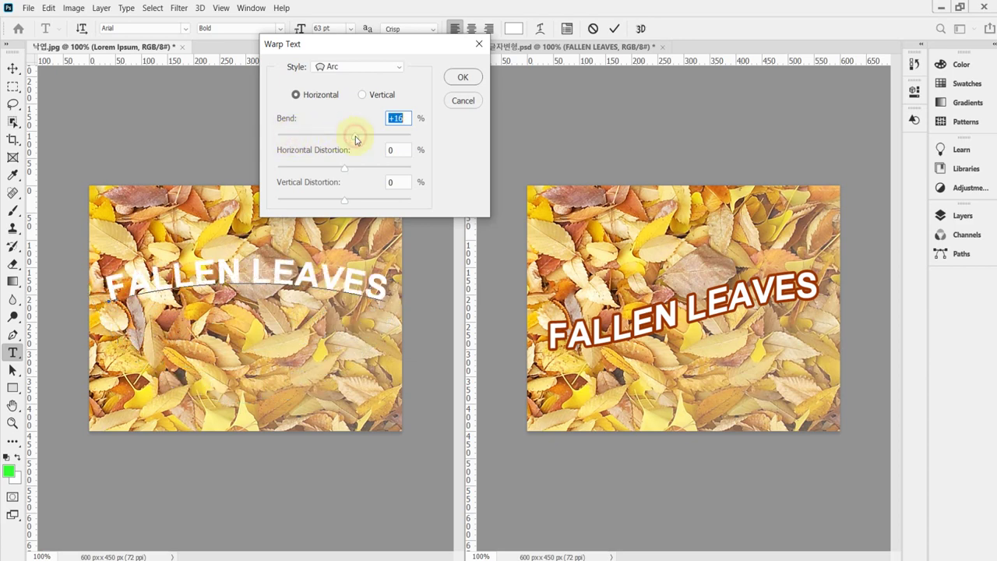
pyautogui.click(331, 137)
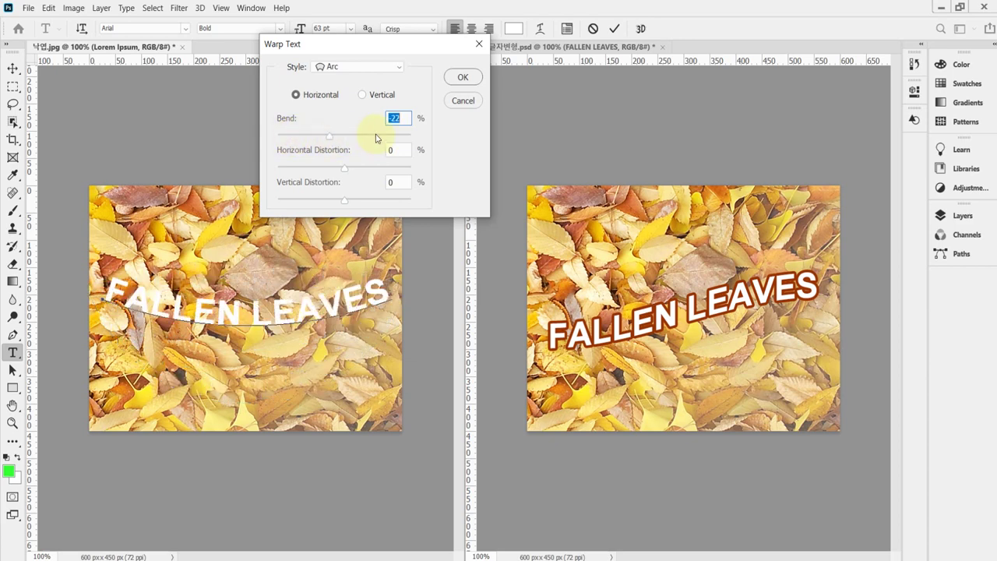
pyautogui.click(350, 68)
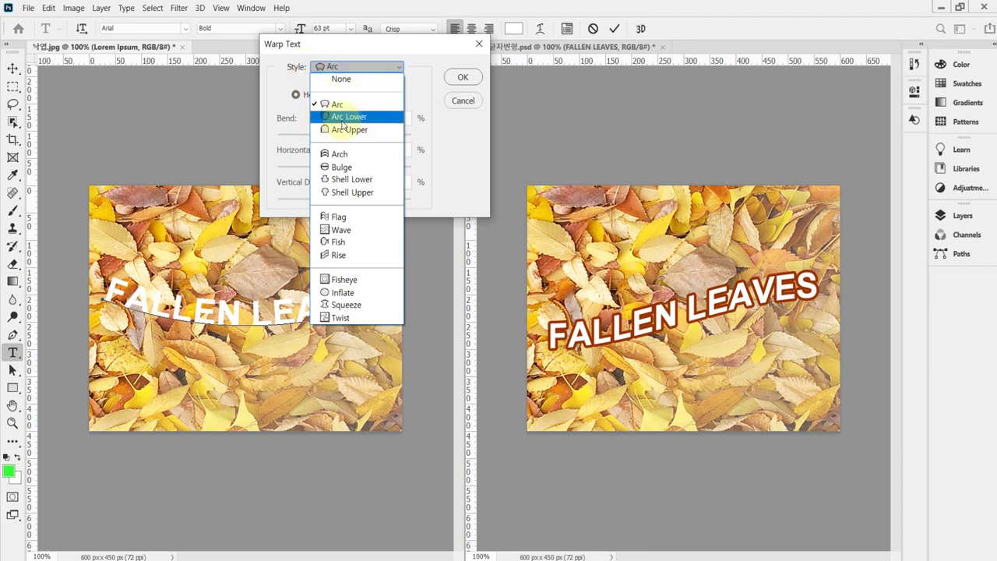
pyautogui.click(342, 167)
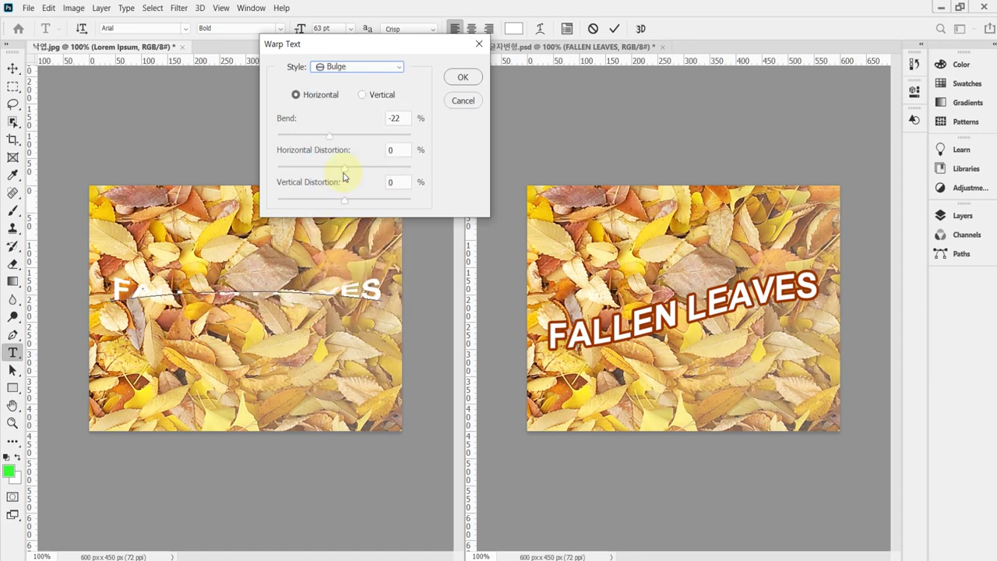
# Warp the FALLEN LEAVES text with the Rise style at 60% Bend and shift it slightly up and left.
pyautogui.click(361, 67)
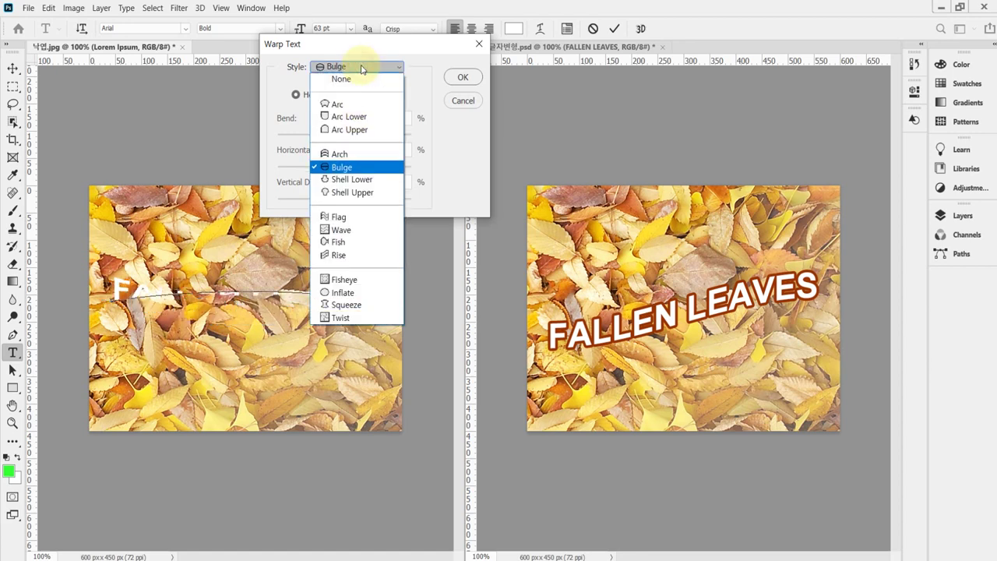
pyautogui.click(361, 255)
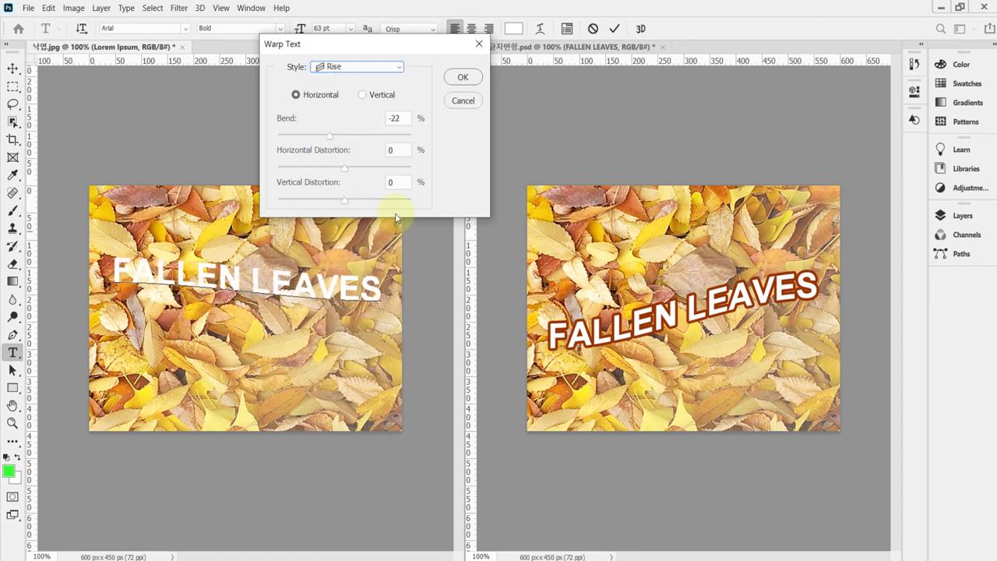
pyautogui.moveTo(398, 117); pyautogui.dragTo(364, 117)
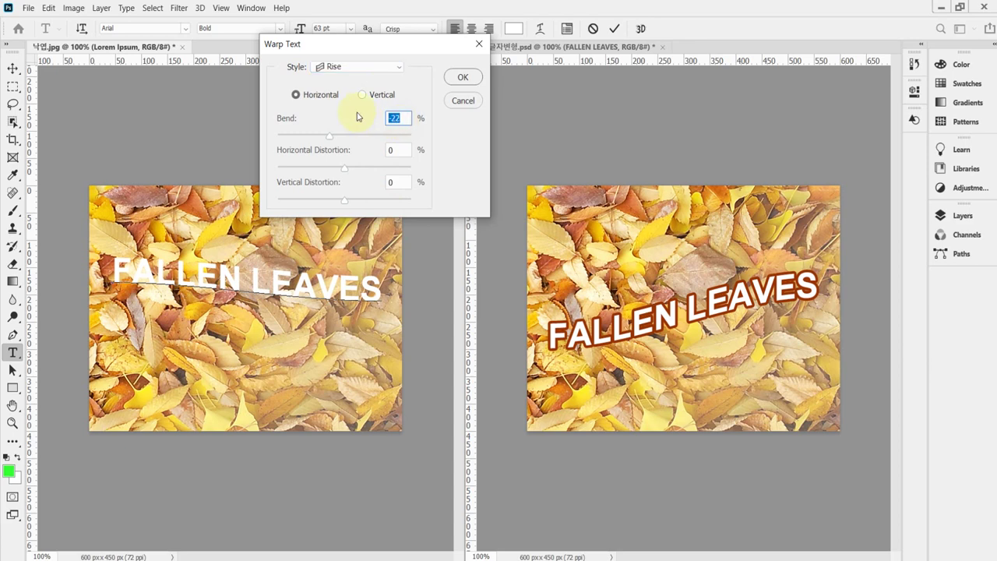
pyautogui.write('60')
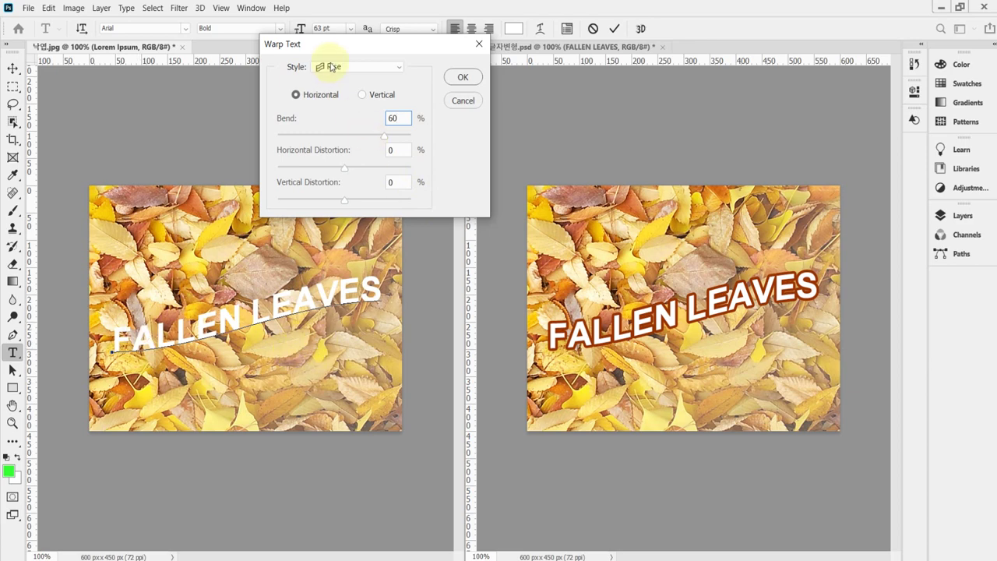
pyautogui.moveTo(362, 52); pyautogui.dragTo(370, 49)
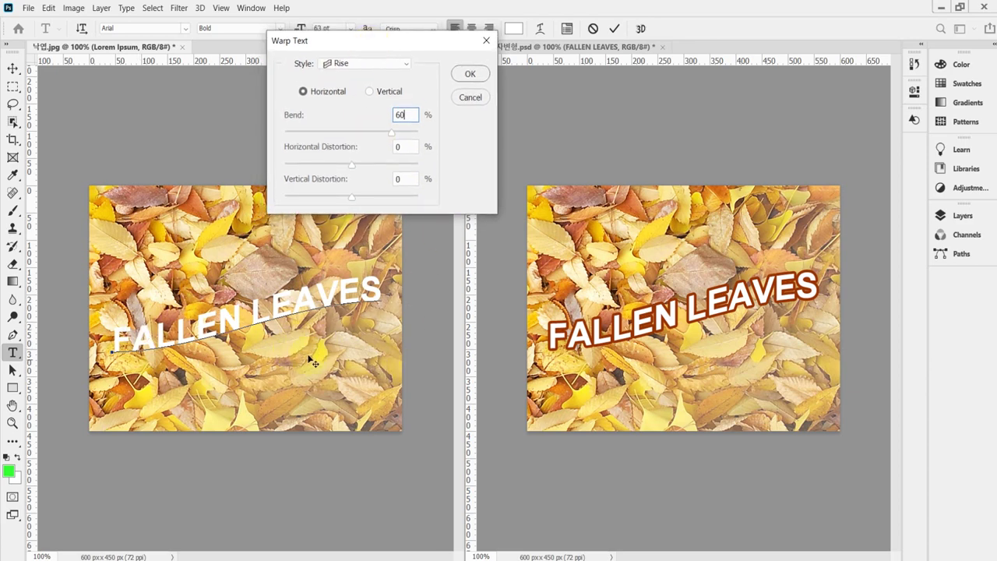
pyautogui.click(268, 357)
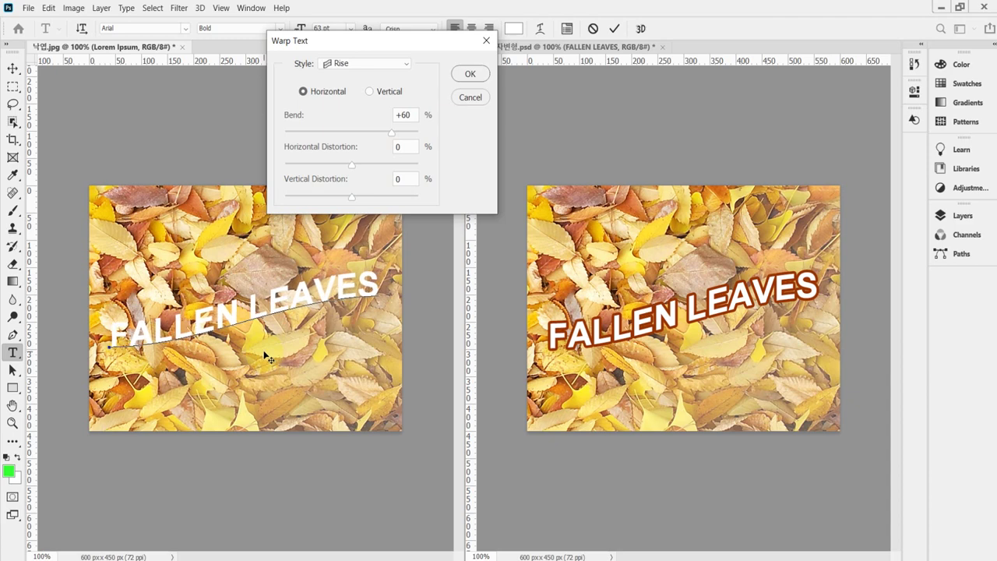
pyautogui.click(469, 74)
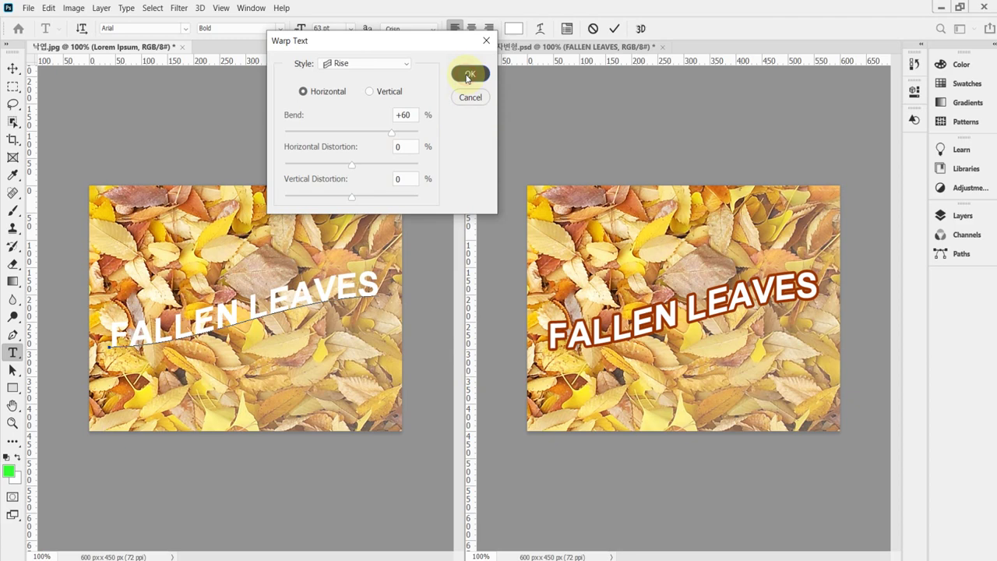
# Commit the FALLEN LEAVES text and delete the leftover Lorem Ipsum text layer.
pyautogui.click(962, 218)
pyautogui.doubleClick(713, 293)
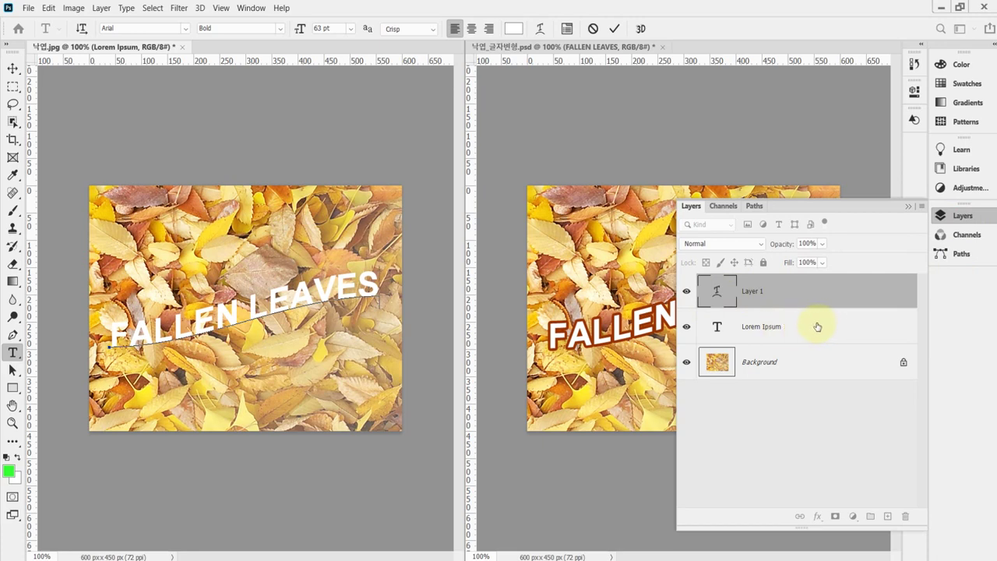
pyautogui.click(335, 90)
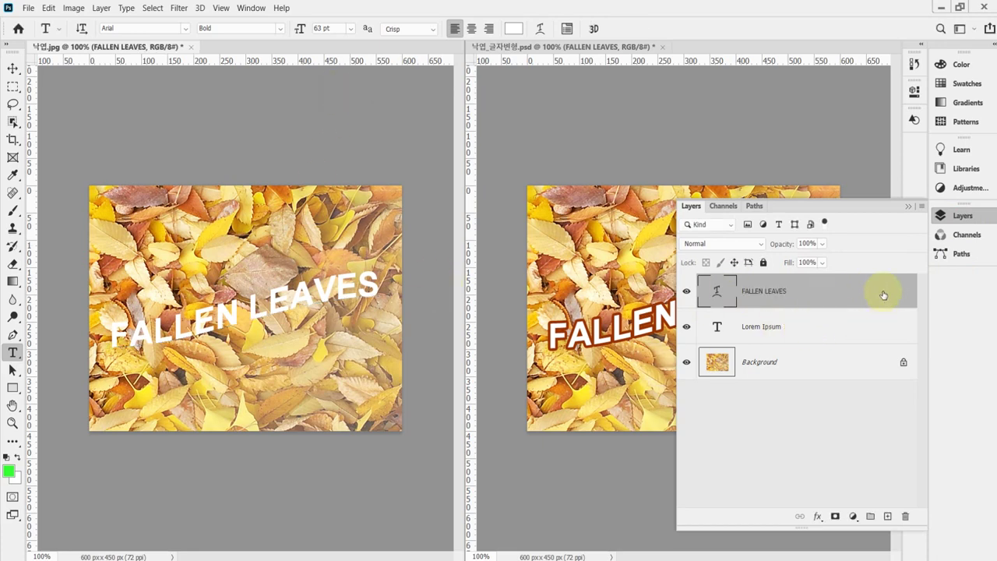
pyautogui.moveTo(901, 334); pyautogui.dragTo(905, 516)
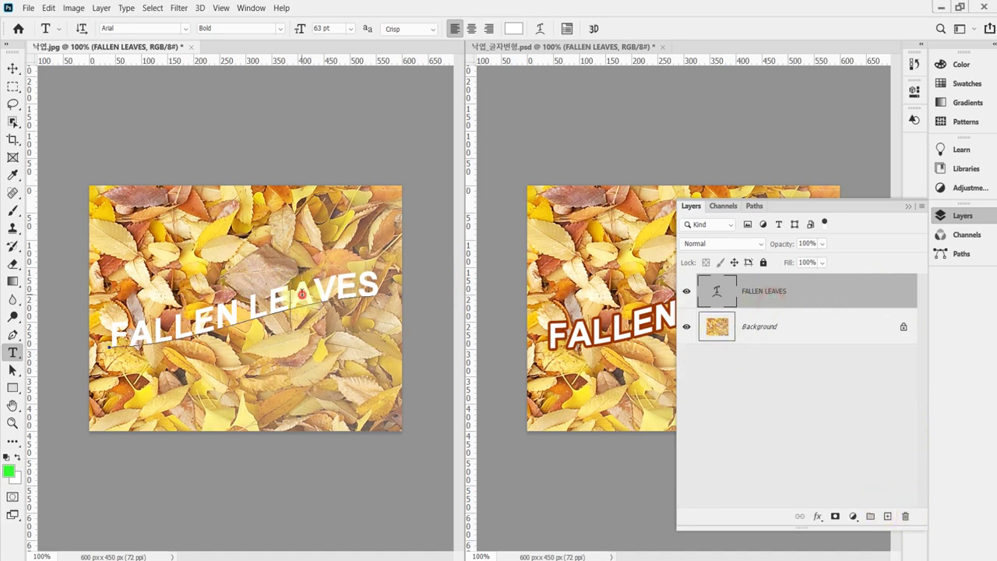
# Briefly enter and leave editing of the FALLEN LEAVES text, and reopen its Warp Text settings to try the style None.
pyautogui.click(300, 305)
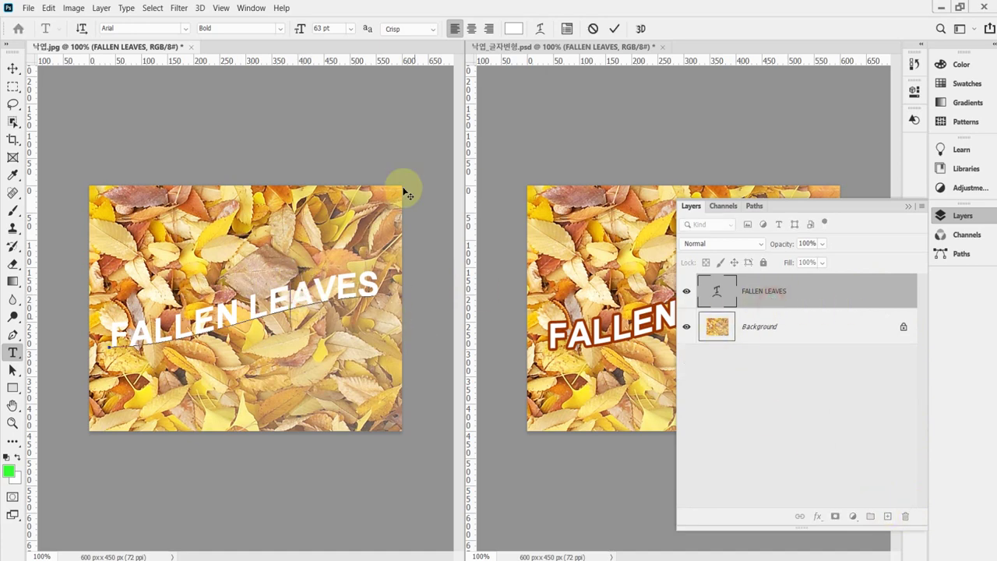
pyautogui.click(613, 31)
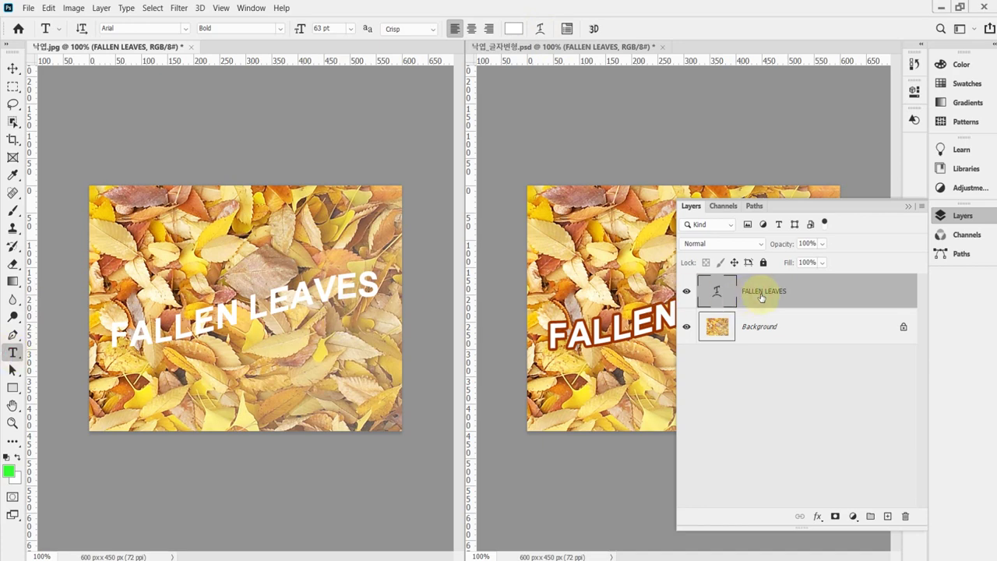
pyautogui.click(543, 31)
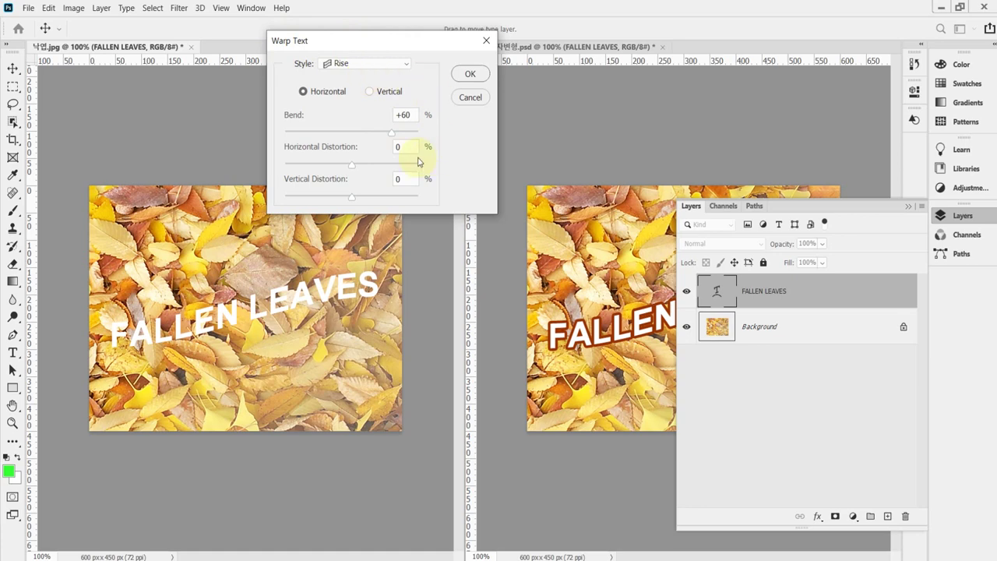
pyautogui.click(382, 64)
pyautogui.click(368, 66)
pyautogui.click(361, 68)
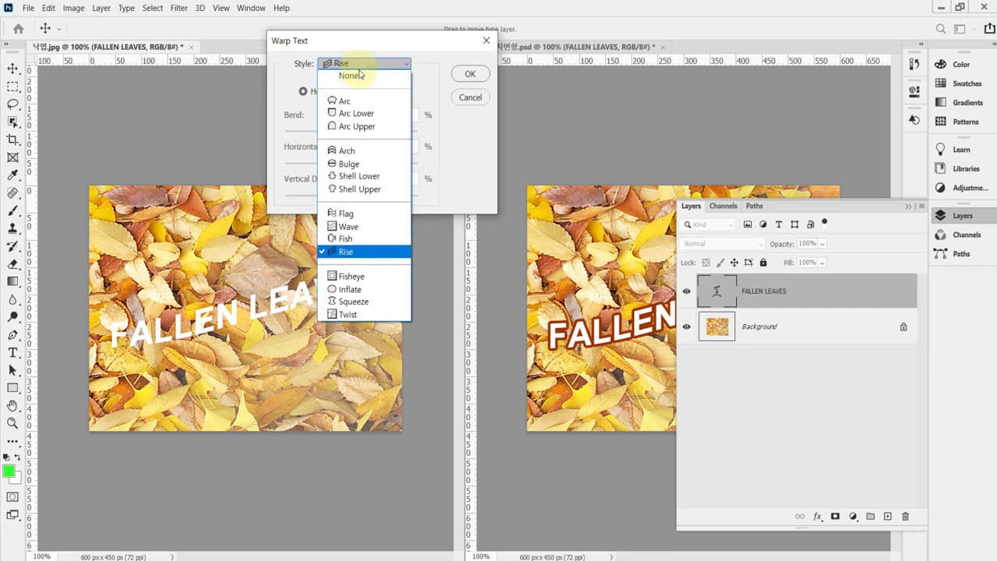
pyautogui.click(358, 74)
pyautogui.click(469, 76)
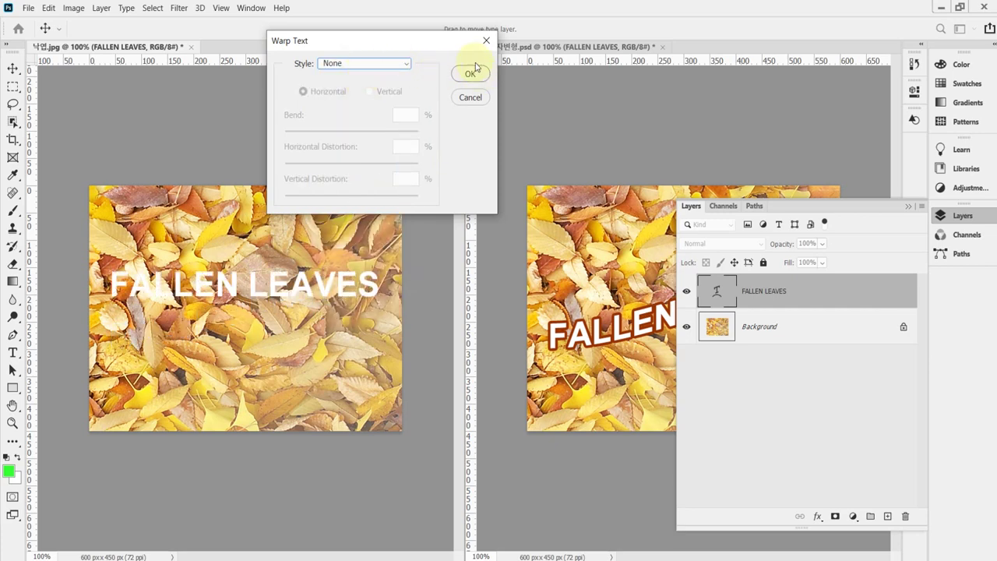
# Warp the FALLEN LEAVES text with the Rise style at 60% Bend.
pyautogui.click(368, 65)
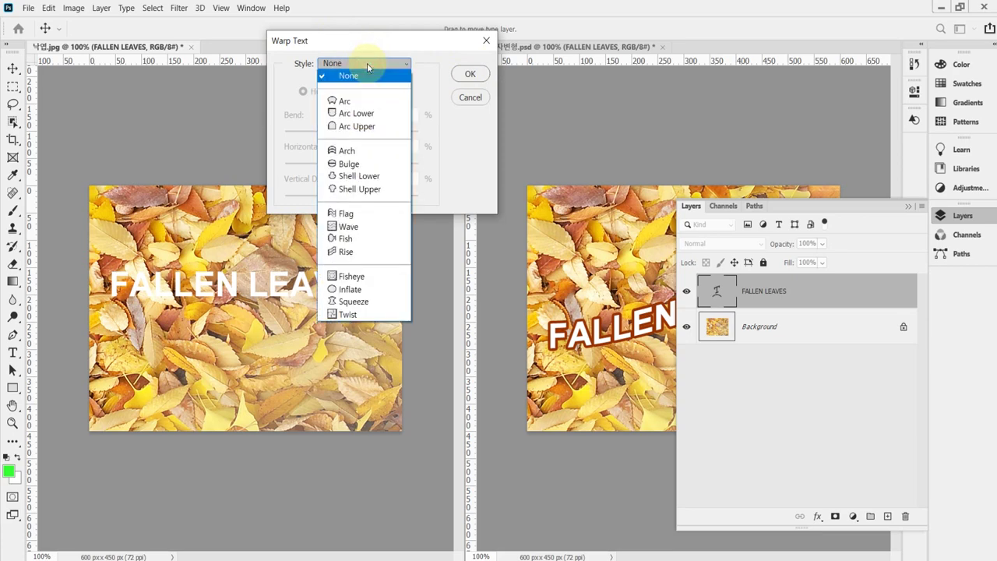
pyautogui.click(357, 252)
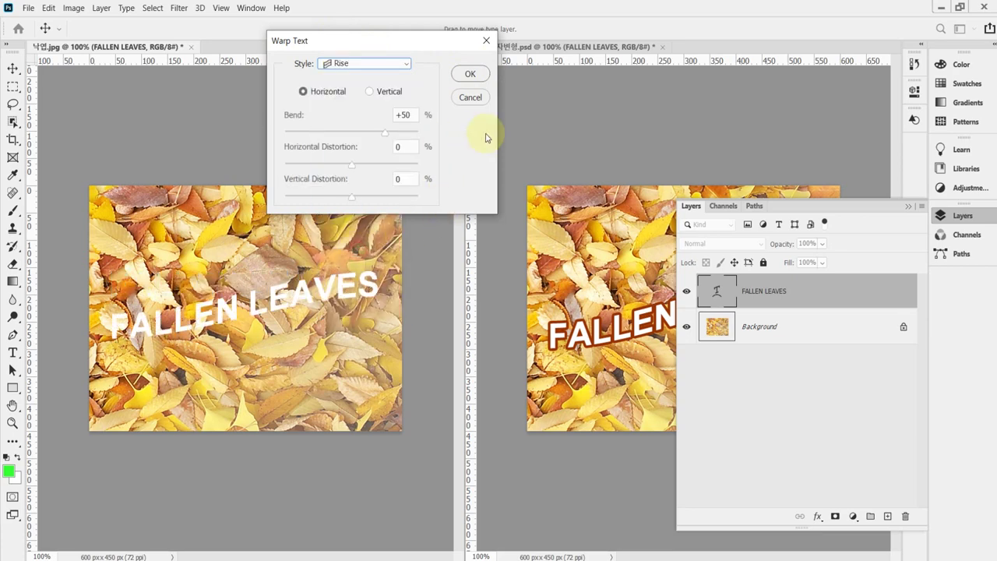
pyautogui.click(402, 116)
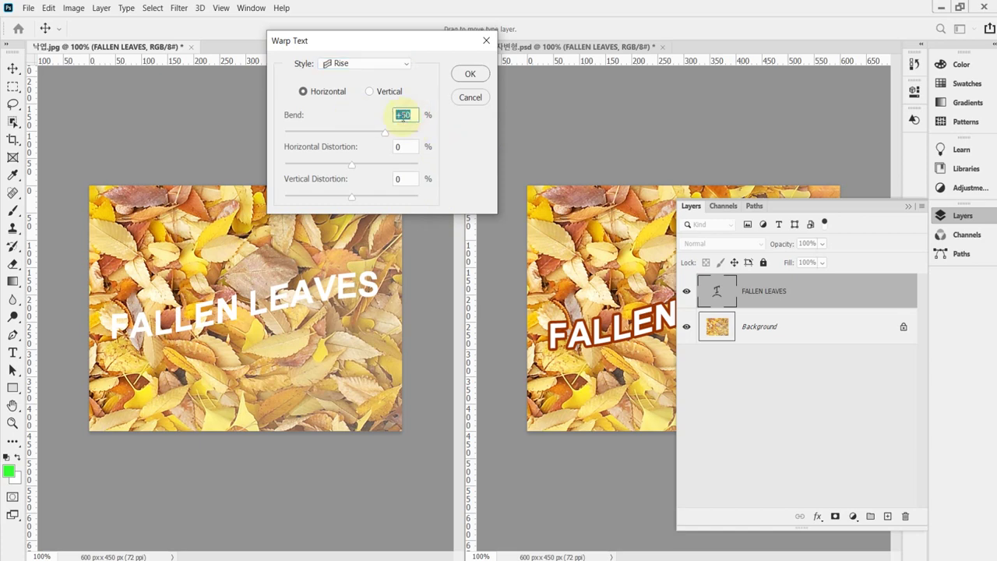
pyautogui.press('Return')
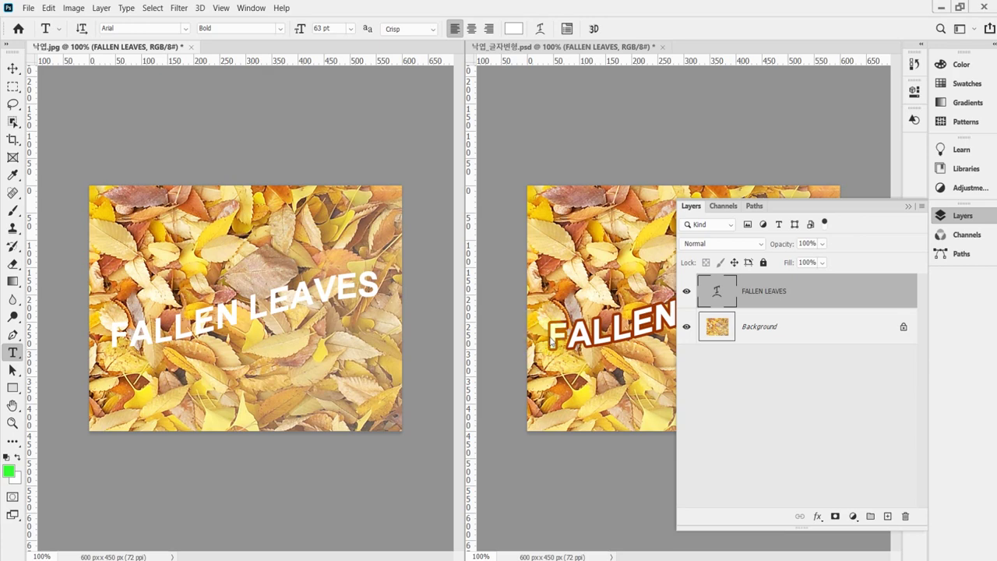
# Add a Stroke effect with a size of 5 px to the FALLEN LEAVES text layer.
pyautogui.click(818, 517)
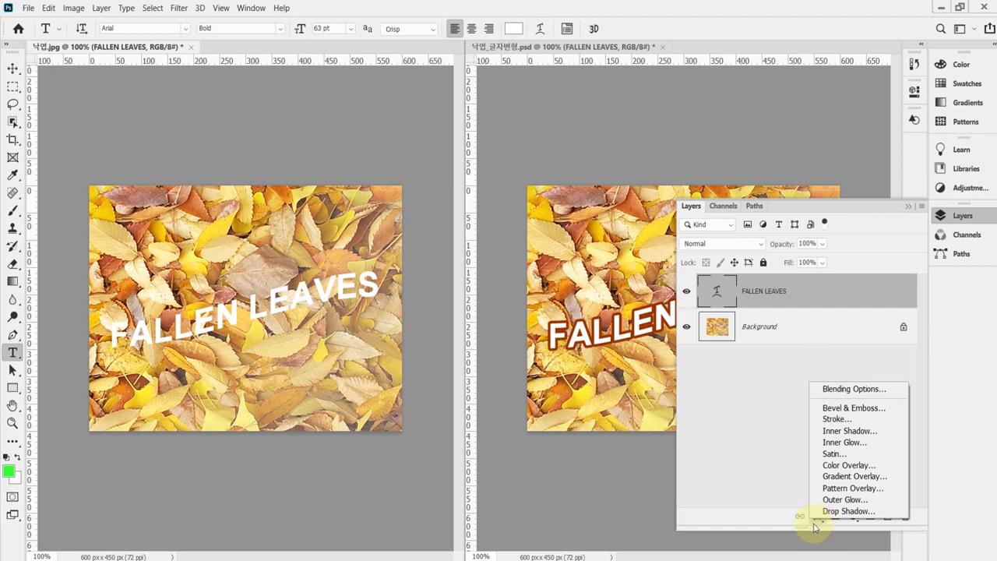
pyautogui.click(845, 408)
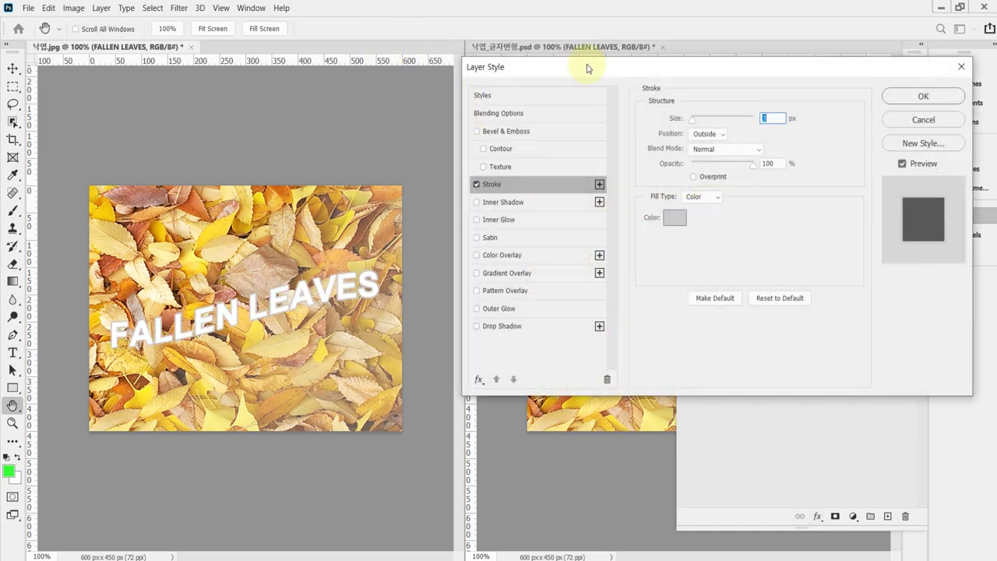
pyautogui.moveTo(587, 67); pyautogui.dragTo(559, 109)
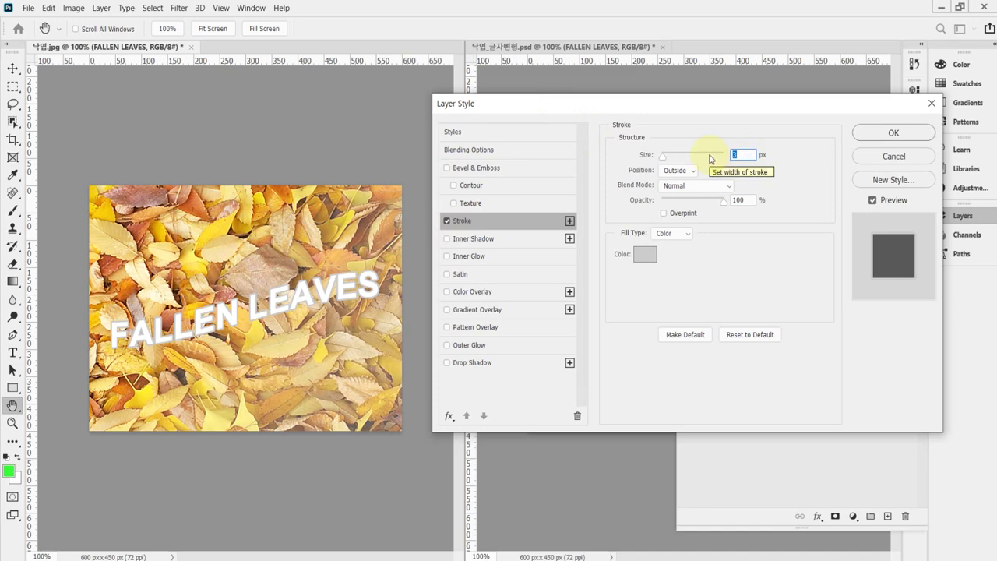
pyautogui.write('5')
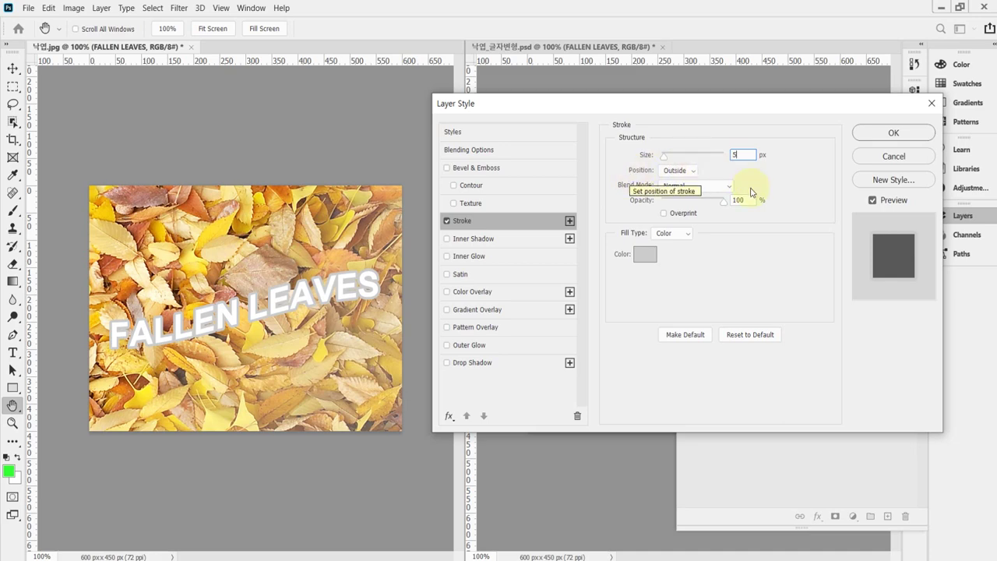
# Try the Inside and Center positions for the text's stroke, and return it to Outside.
pyautogui.click(696, 175)
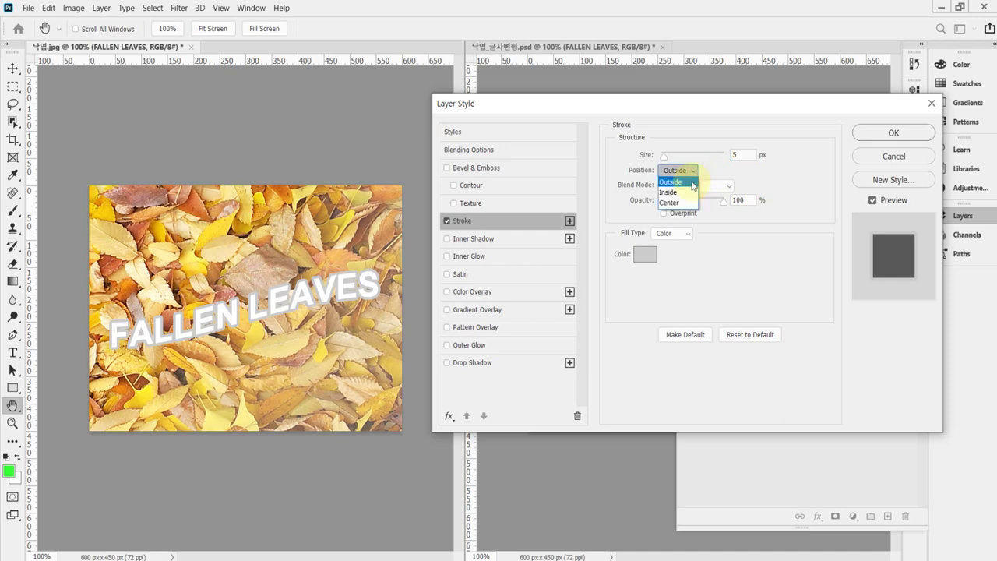
pyautogui.click(692, 182)
pyautogui.click(691, 171)
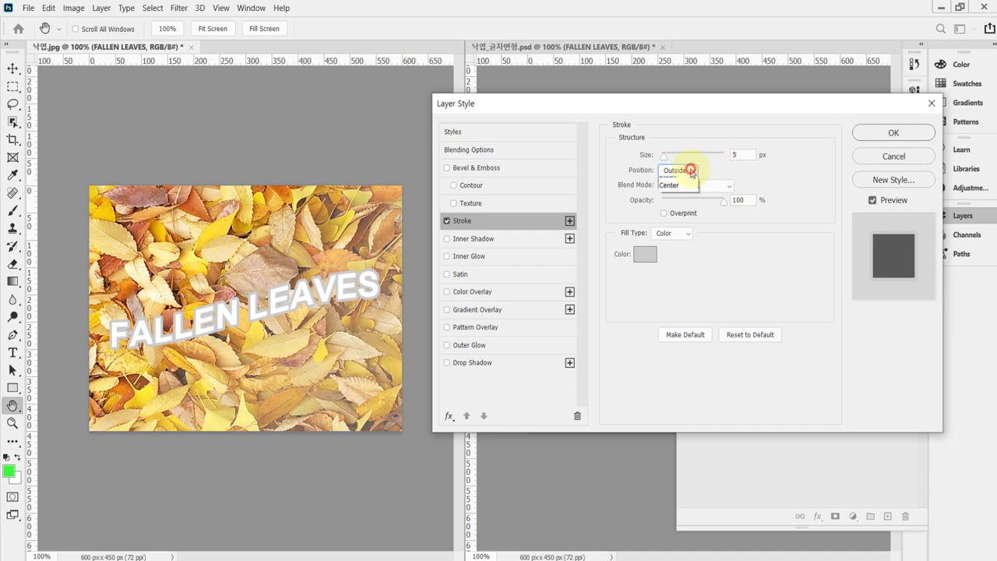
pyautogui.click(686, 192)
pyautogui.click(692, 170)
pyautogui.click(693, 203)
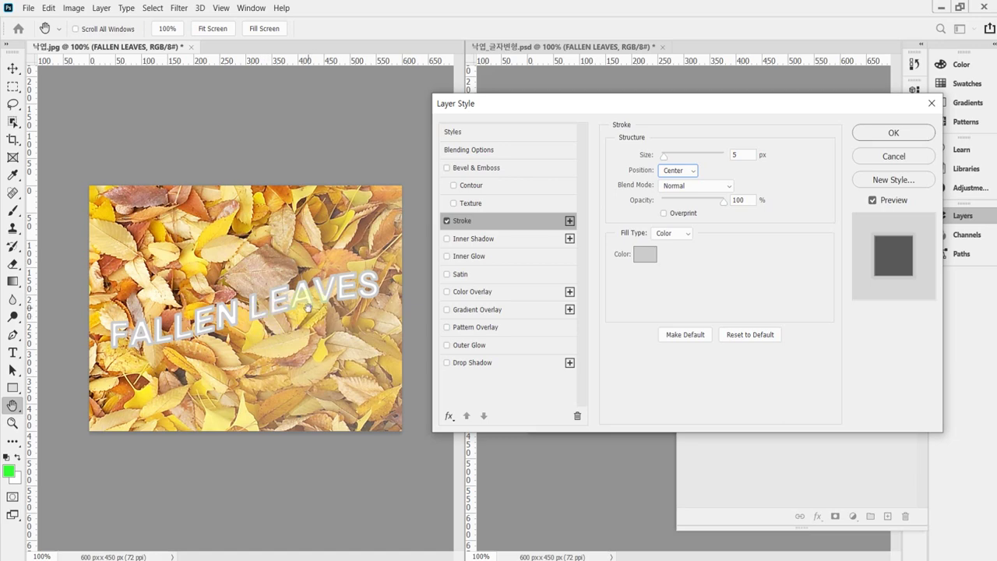
pyautogui.click(689, 171)
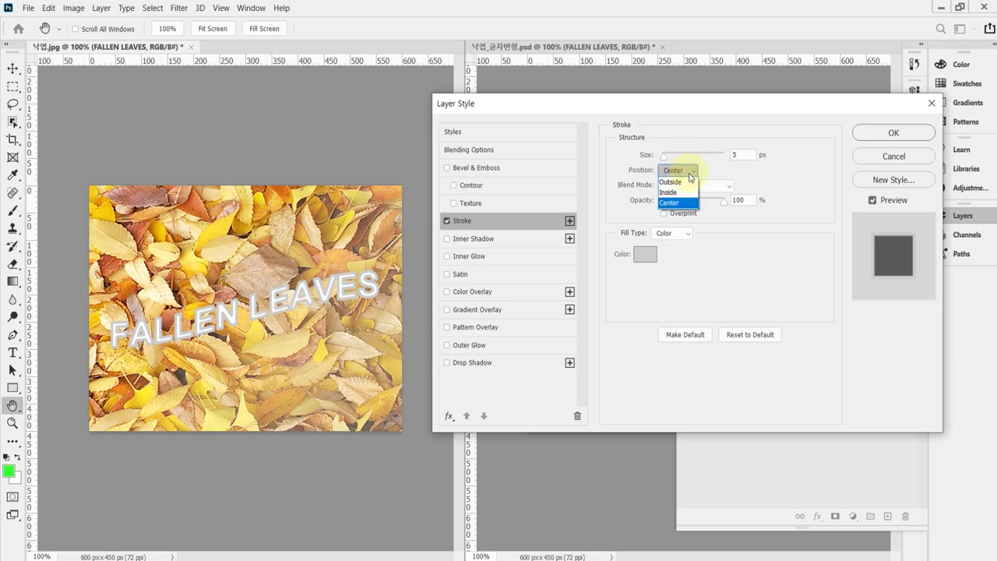
pyautogui.click(679, 182)
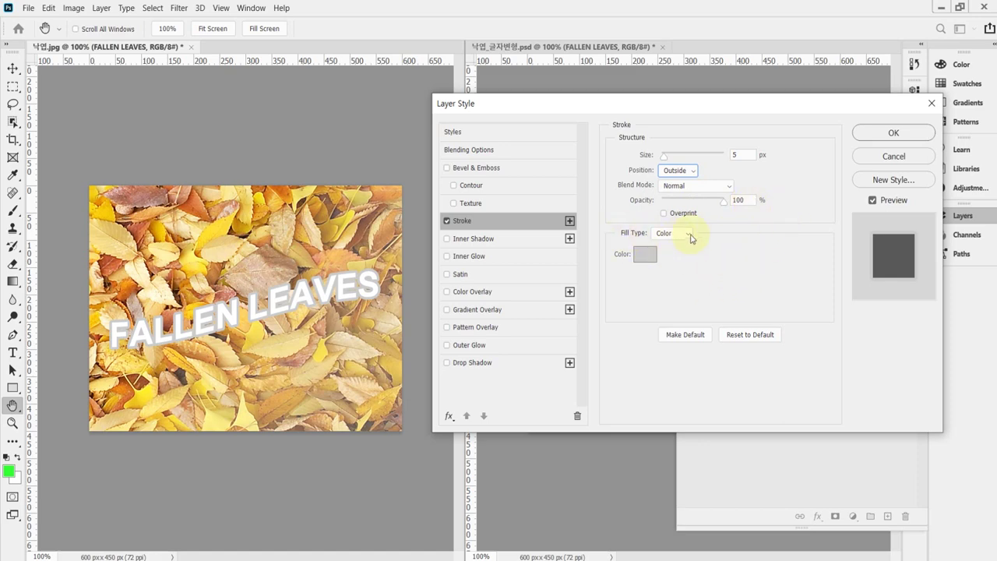
# Set the stroke colour to the brown hex value 930.
pyautogui.click(641, 258)
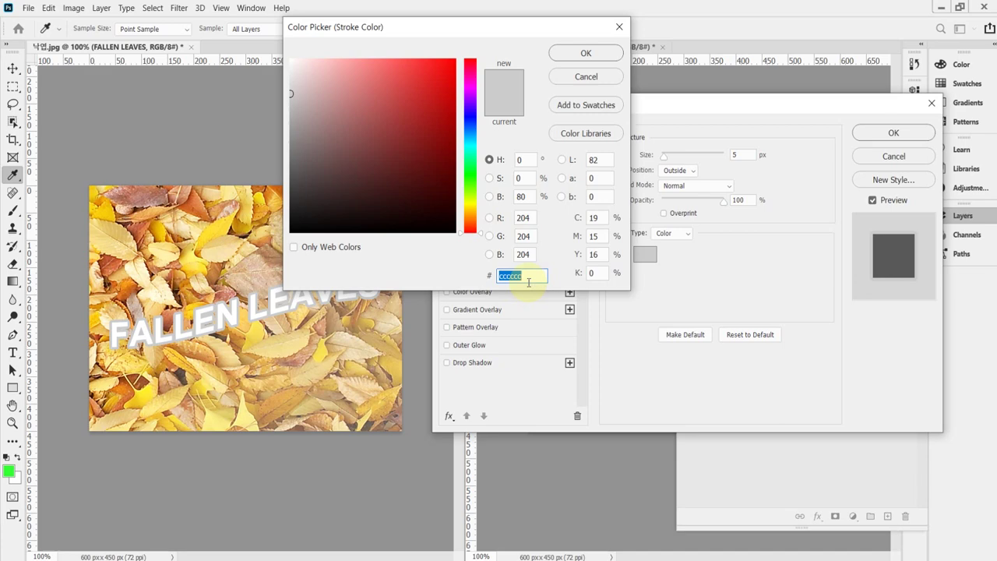
pyautogui.write('93')
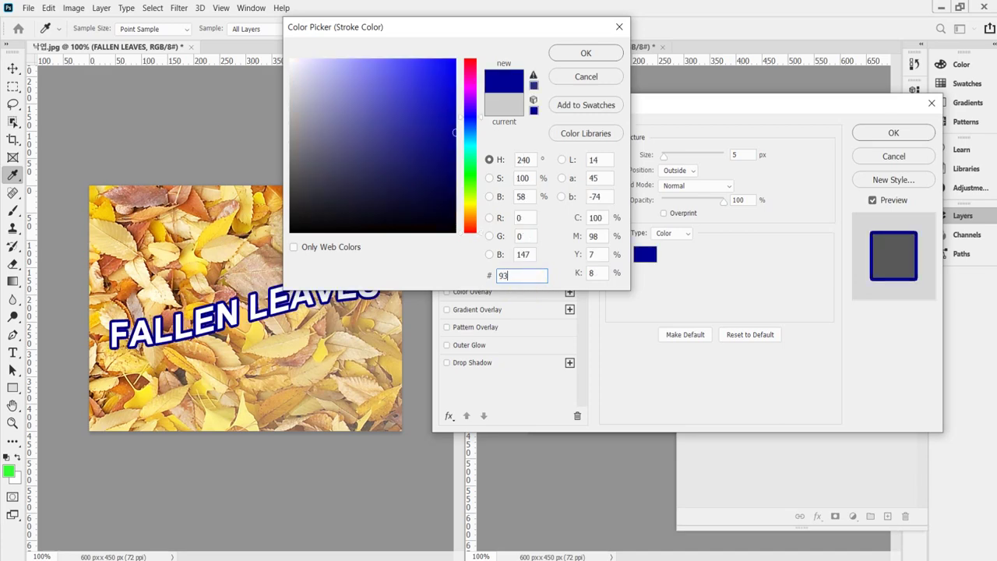
pyautogui.write('0')
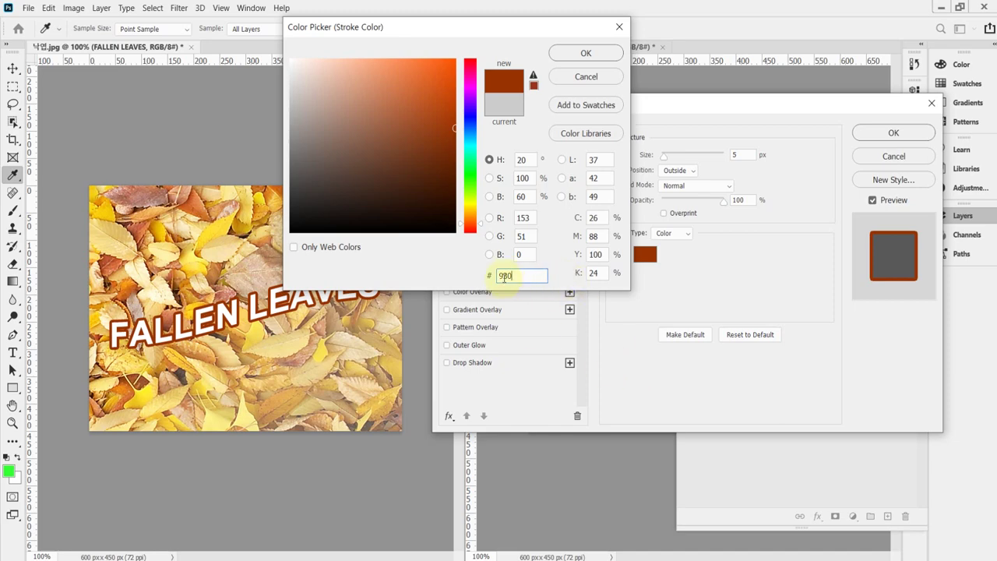
pyautogui.moveTo(504, 275); pyautogui.dragTo(498, 275)
pyautogui.click(595, 62)
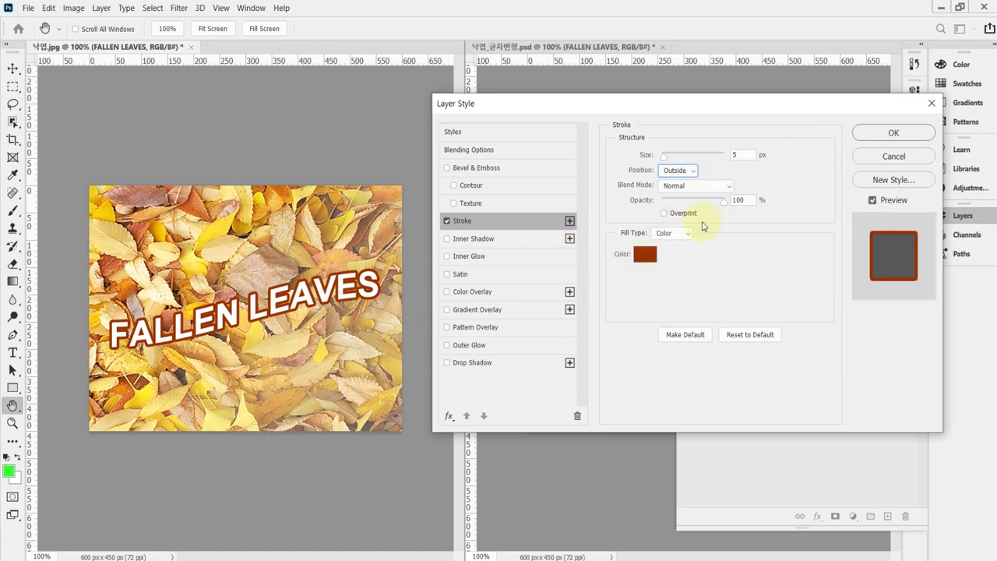
# Try the Gradient fill type for the stroke and open its gradient for editing.
pyautogui.click(689, 235)
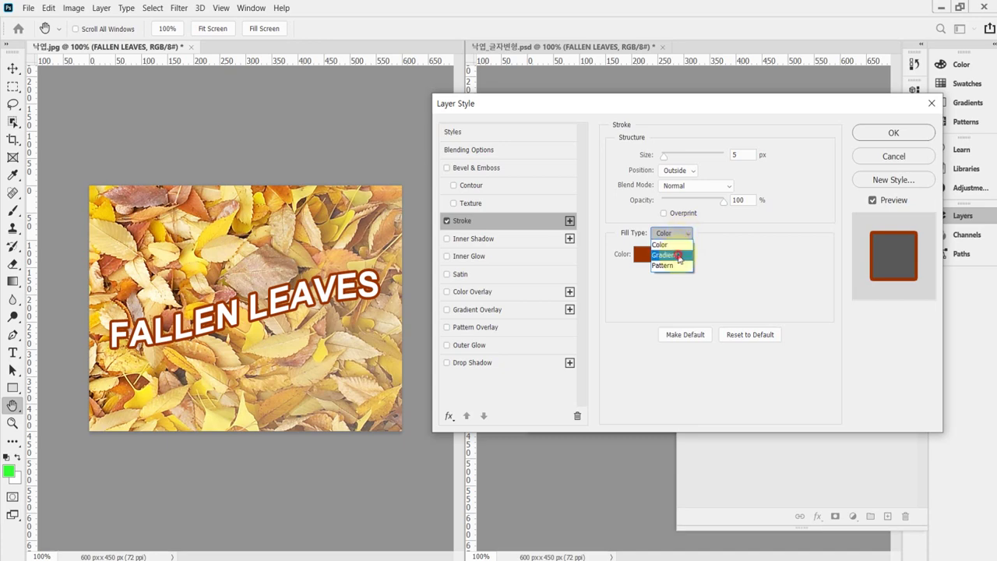
pyautogui.click(678, 256)
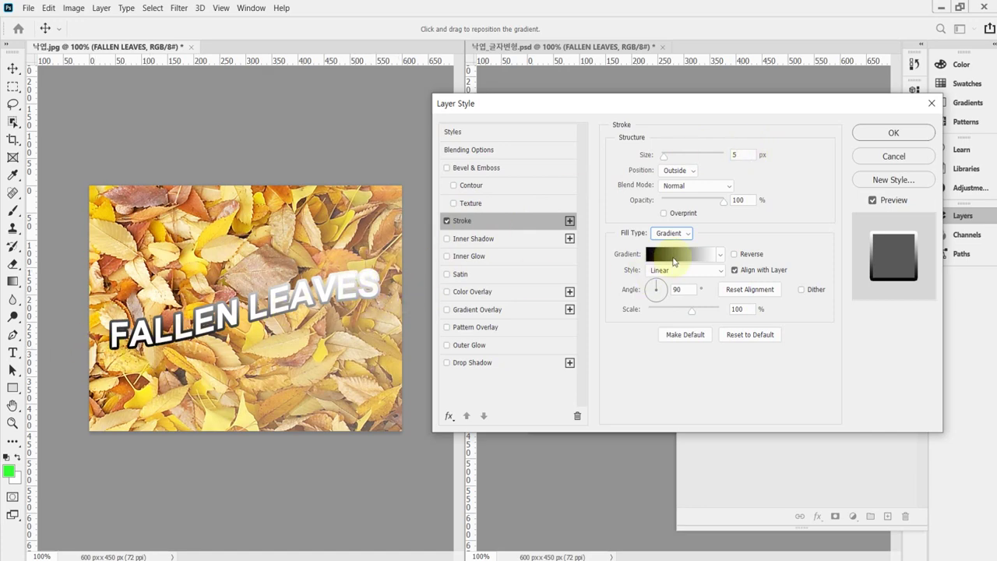
pyautogui.click(674, 257)
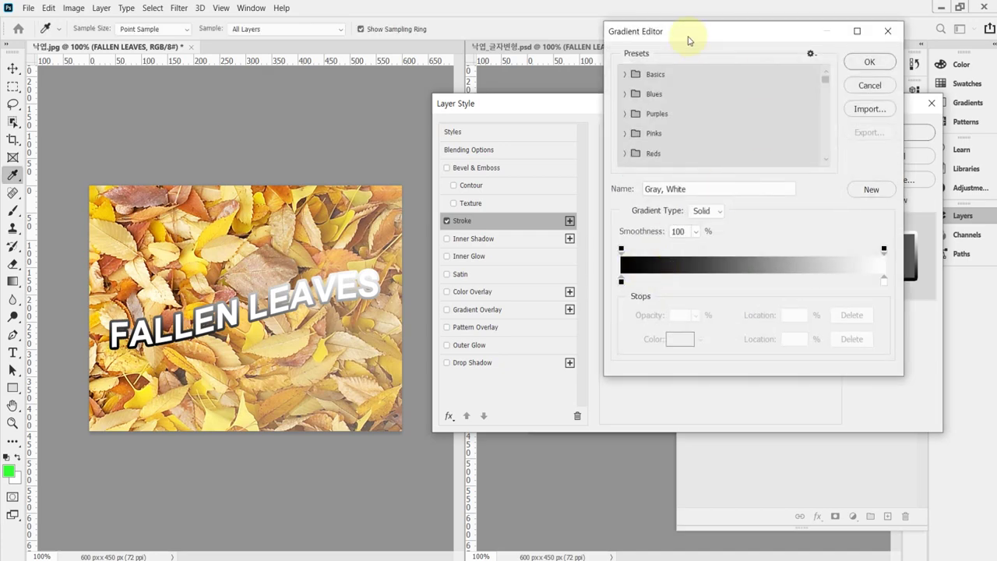
pyautogui.moveTo(688, 34)
pyautogui.mouseDown()
pyautogui.moveTo(474, 141)
pyautogui.moveTo(498, 313)
pyautogui.mouseUp()
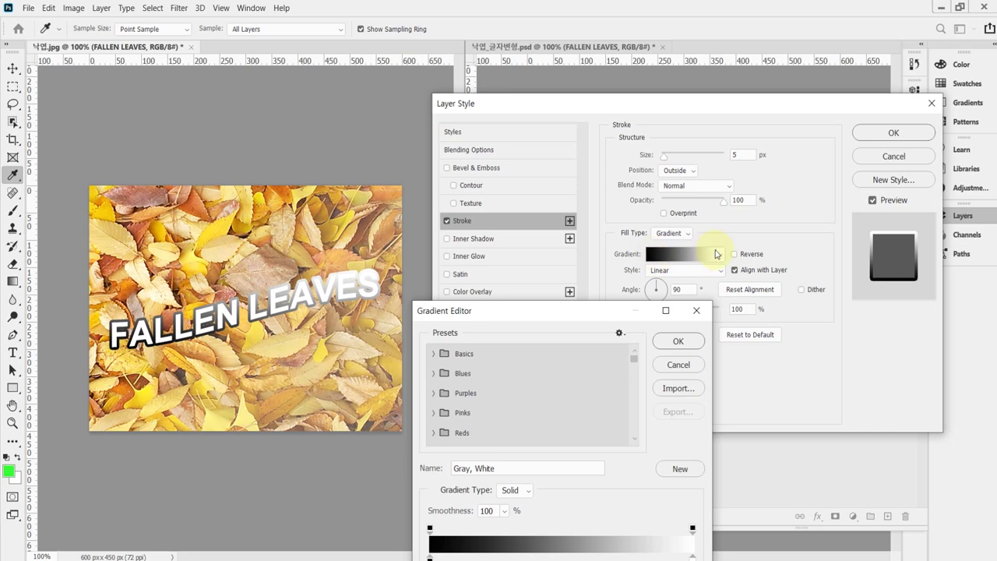
pyautogui.moveTo(600, 314); pyautogui.dragTo(620, 140)
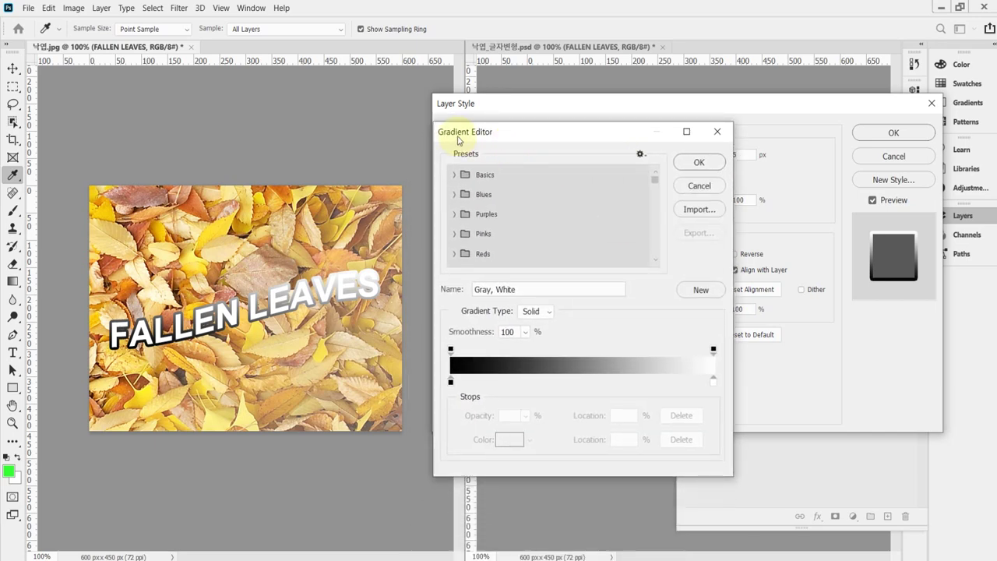
# Try hex colour 930 on the gradient's black stop, discard the gradient edit and set the stroke's fill type back to Color.
pyautogui.click(450, 380)
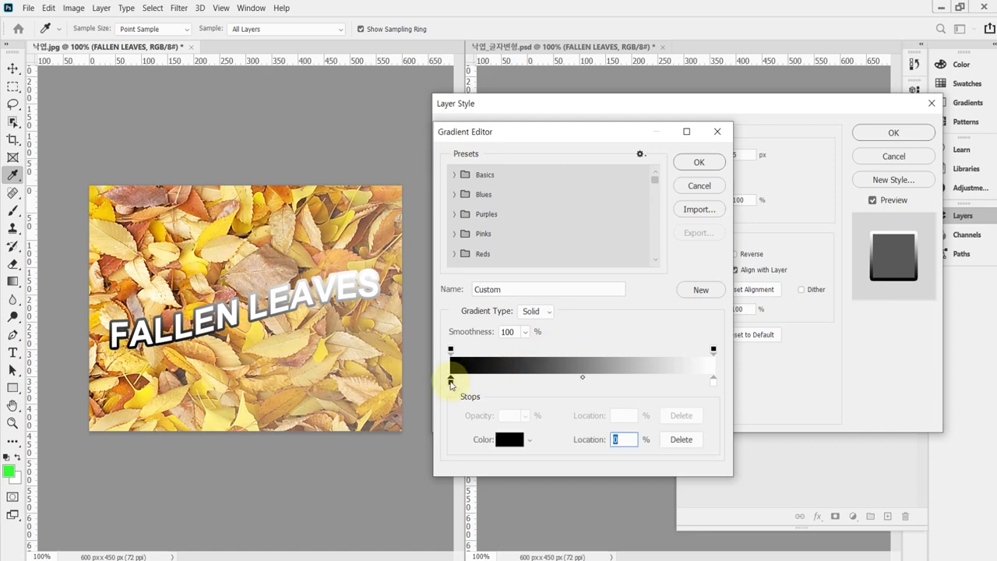
pyautogui.doubleClick(450, 380)
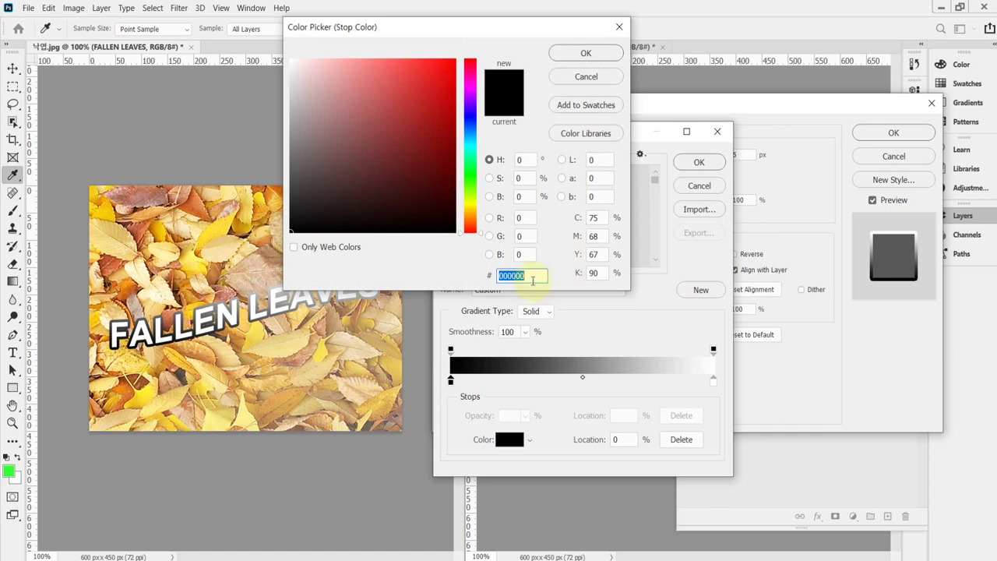
pyautogui.write('930')
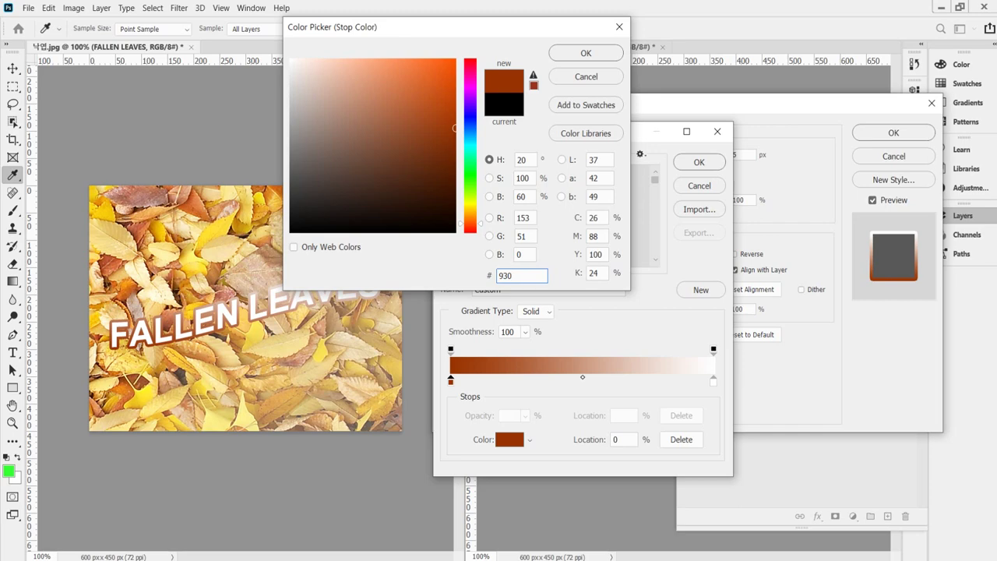
pyautogui.press('Return')
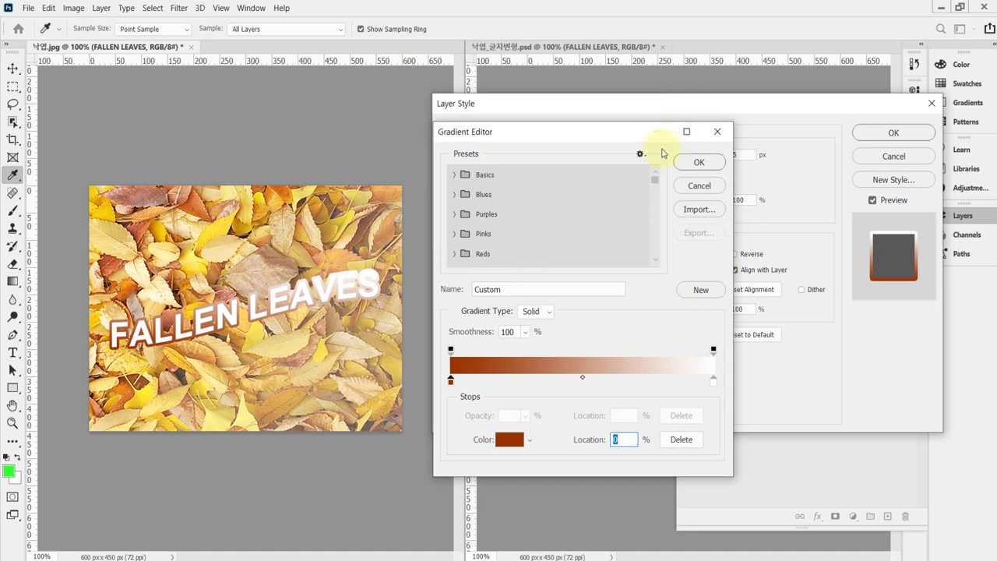
pyautogui.click(723, 138)
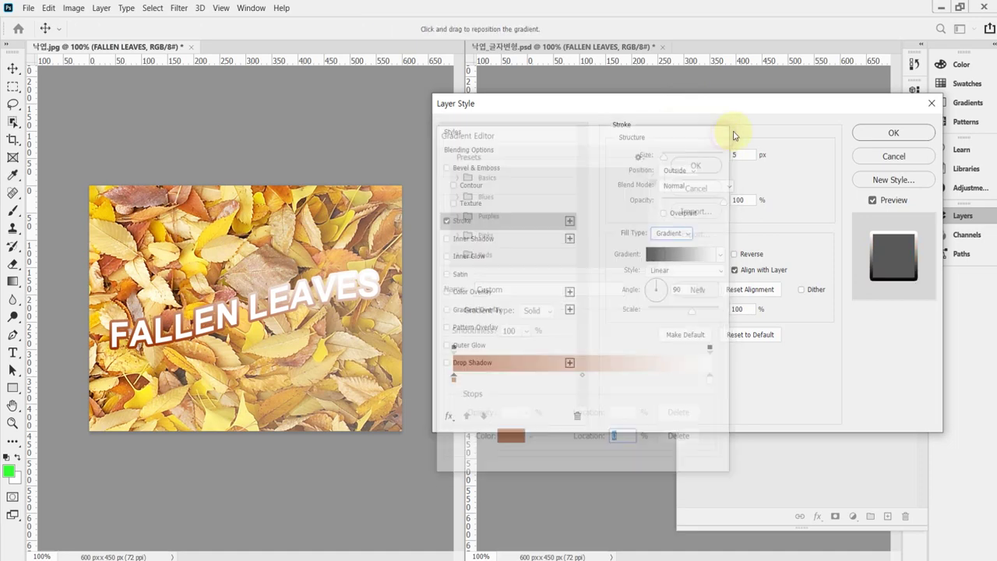
pyautogui.click(673, 234)
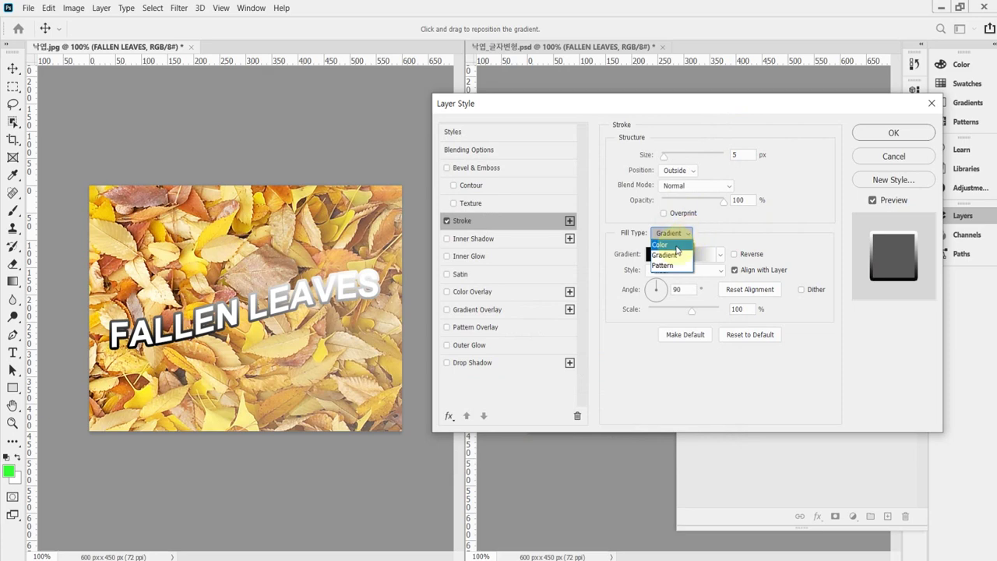
pyautogui.click(661, 244)
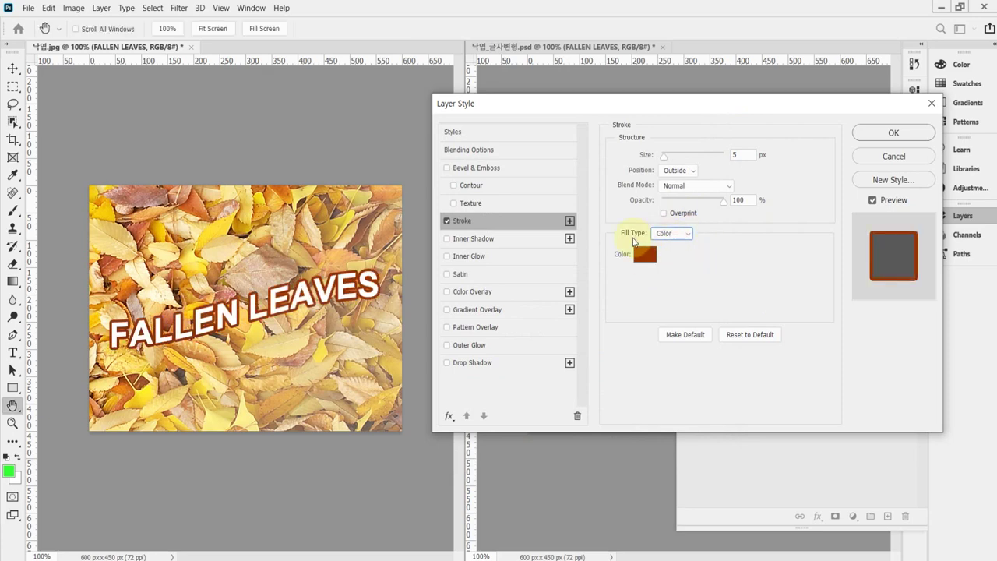
# Check the stroke's colour value, apply the Stroke effect to the text and hide the layer list.
pyautogui.click(645, 254)
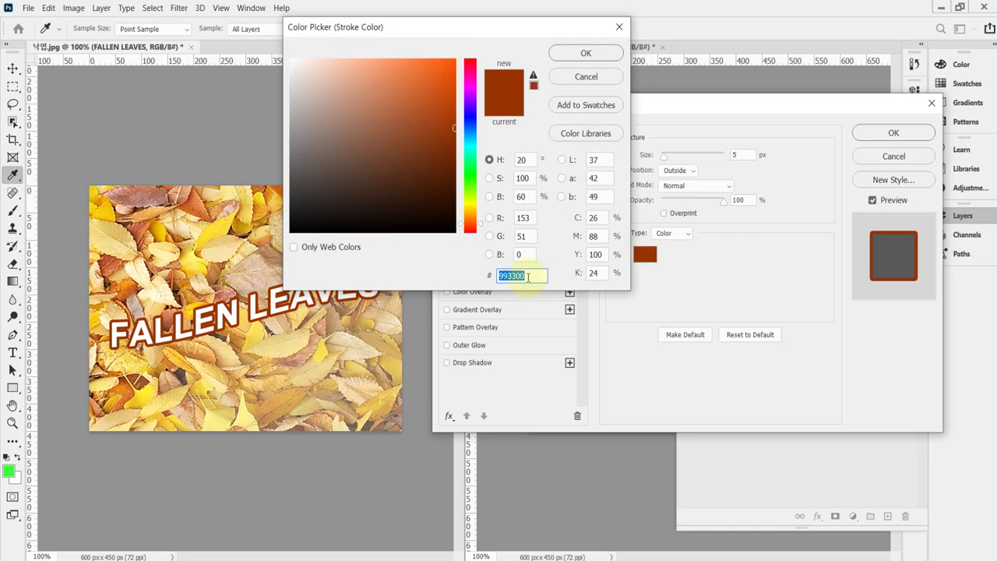
pyautogui.click(592, 54)
pyautogui.click(885, 134)
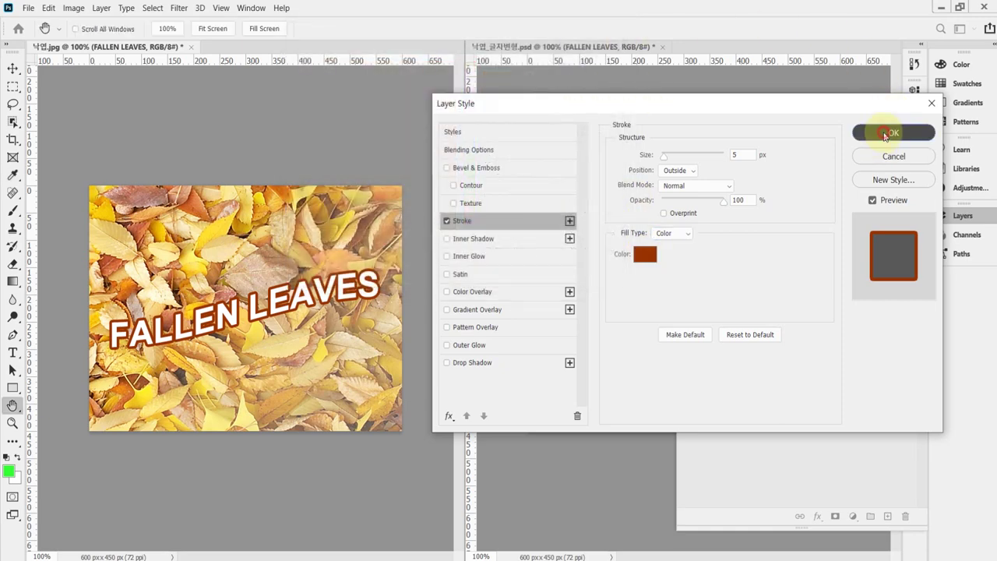
pyautogui.click(949, 223)
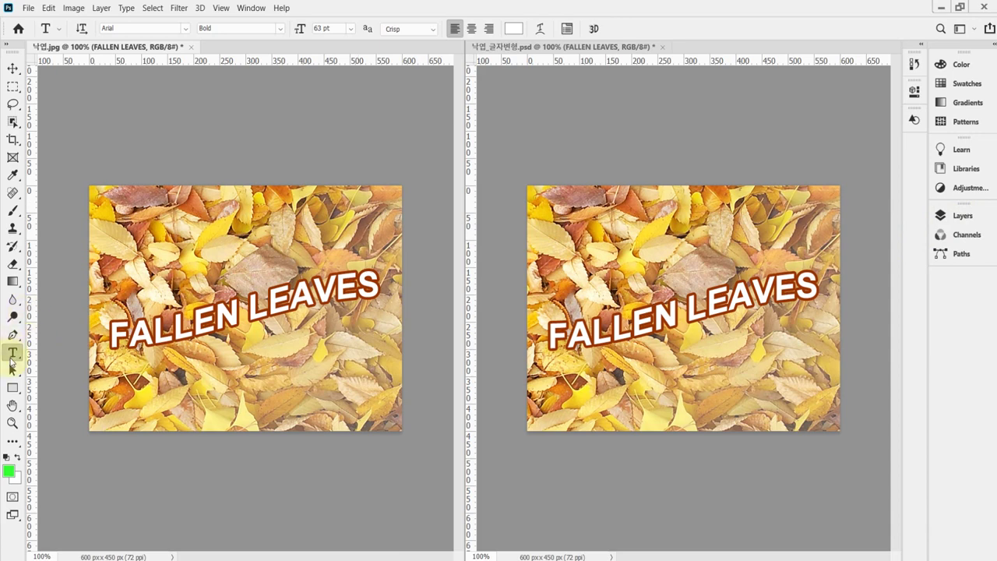
# Review the type tool variants, the text layer's Stroke effect and the available Warp Text styles for FALLEN LEAVES.
pyautogui.rightClick(14, 354)
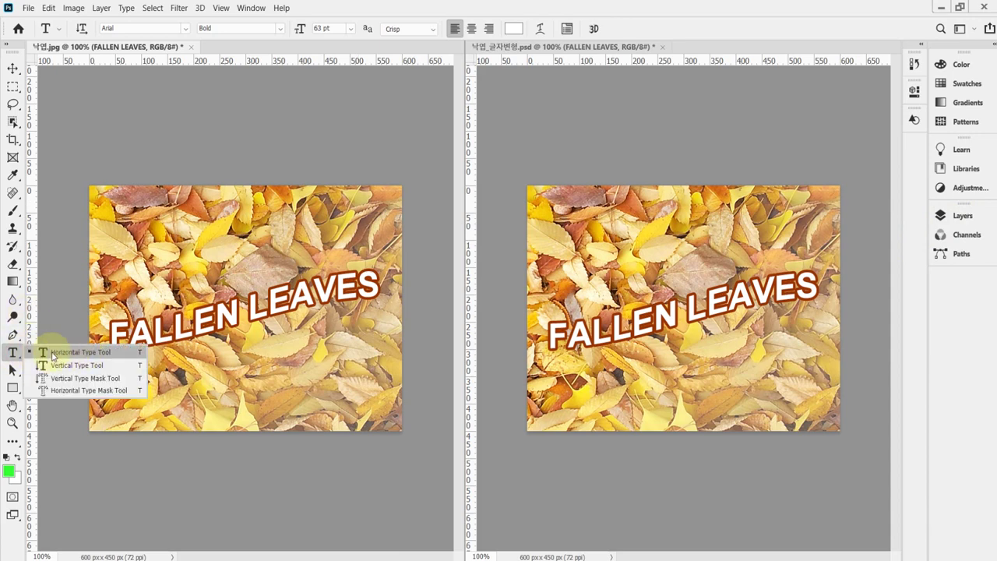
pyautogui.click(53, 356)
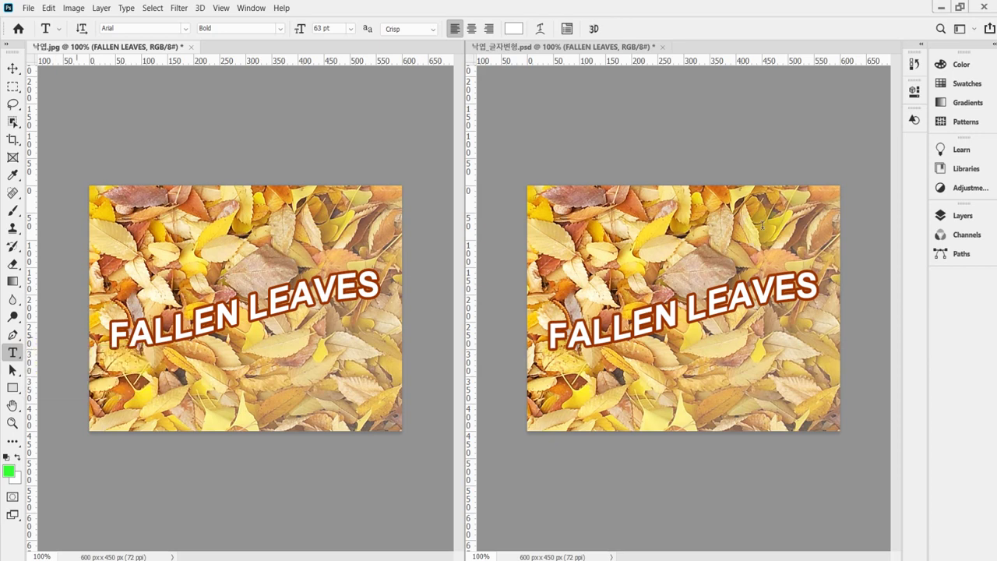
pyautogui.click(958, 215)
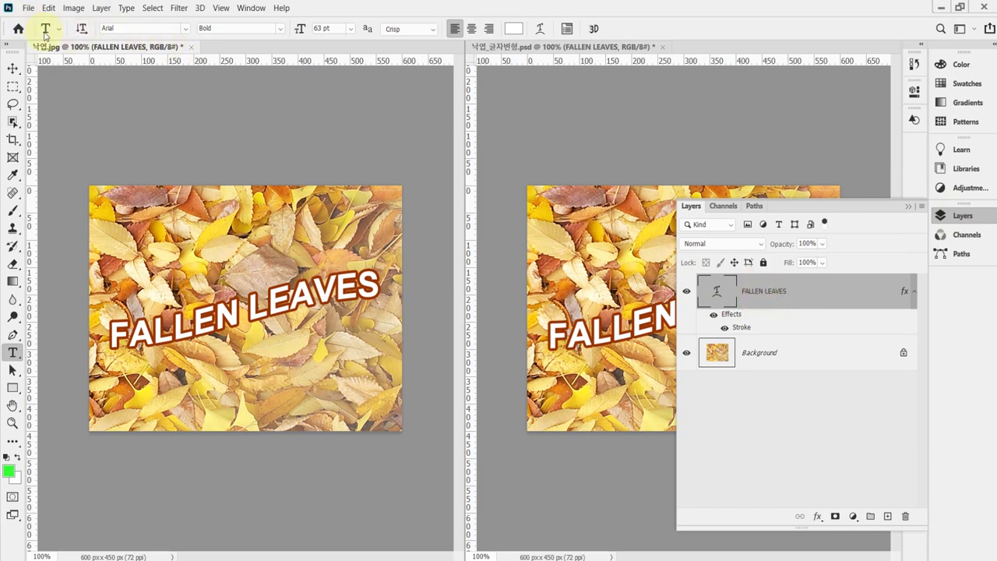
pyautogui.click(540, 30)
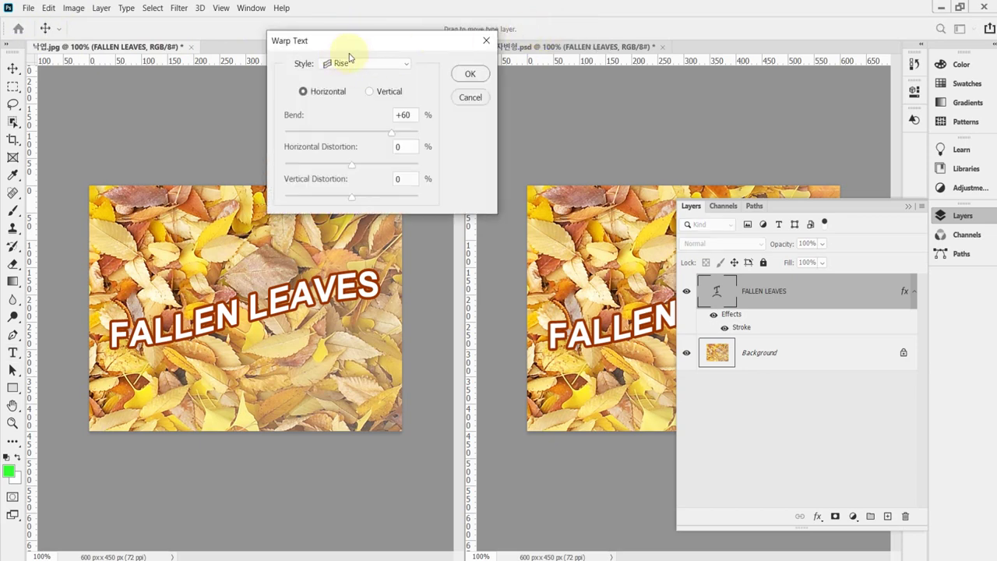
pyautogui.click(404, 67)
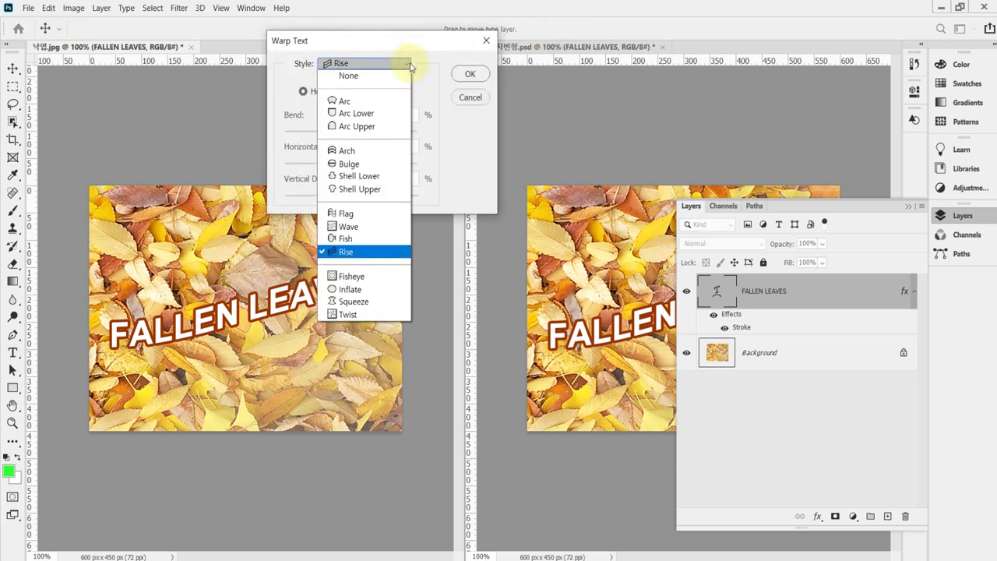
pyautogui.click(417, 66)
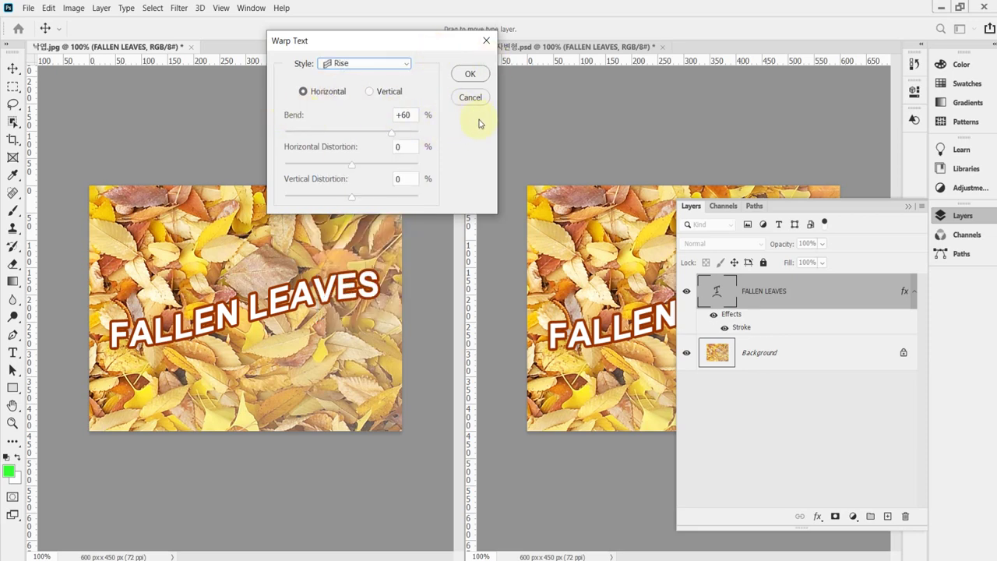
pyautogui.click(471, 73)
pyautogui.click(940, 215)
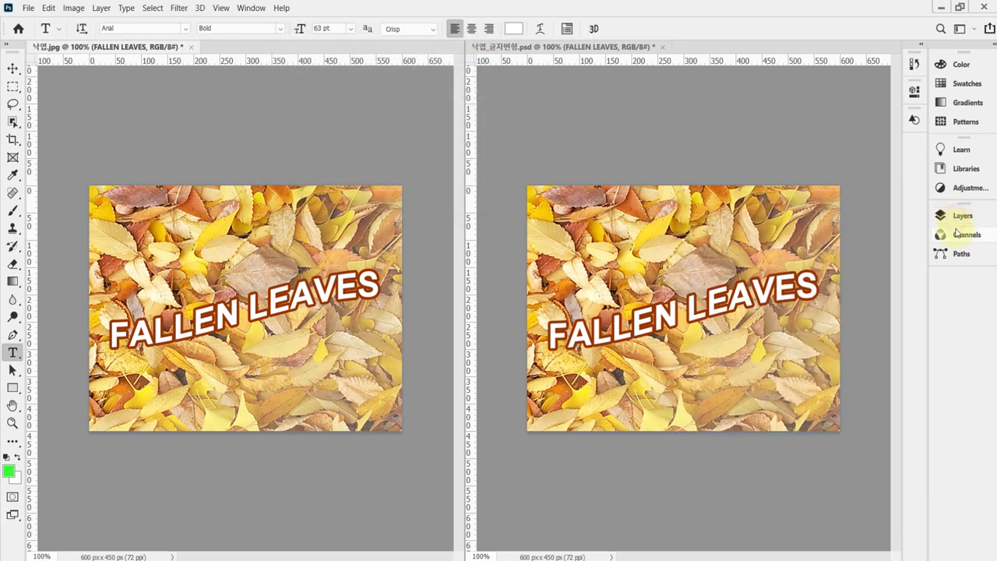